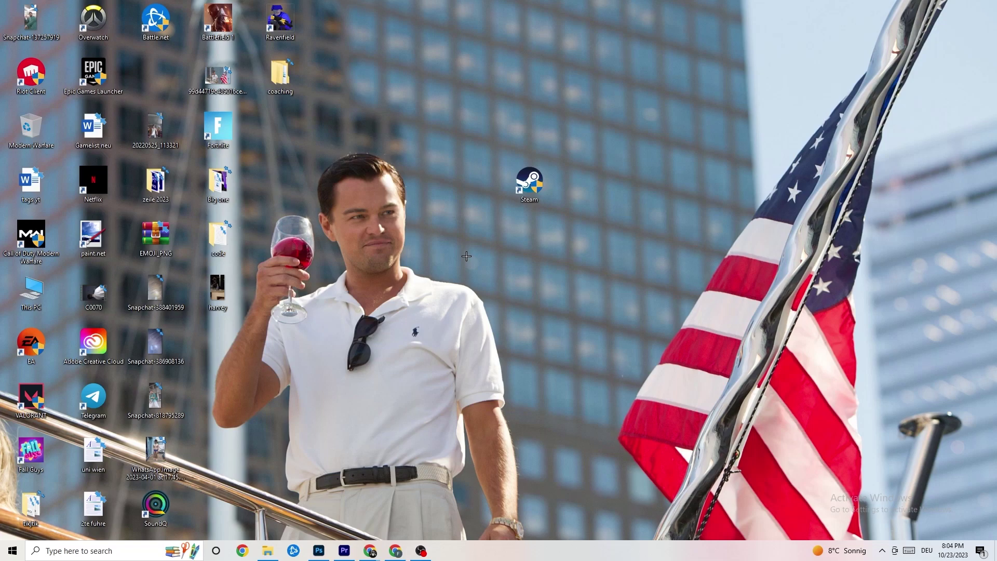
left_click_drag(527, 186, 455, 196)
left_click_drag(403, 174, 465, 225)
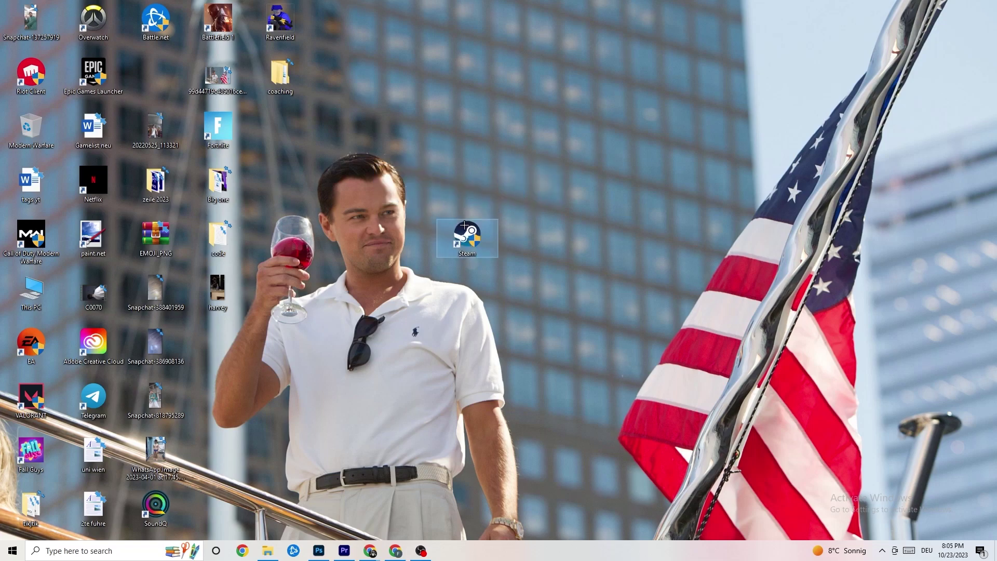
Step: Open the Steam shortcut's compatibility properties, view the compatibility mode choices with Windows 8 kept, and accept the dialog
right_click(470, 240)
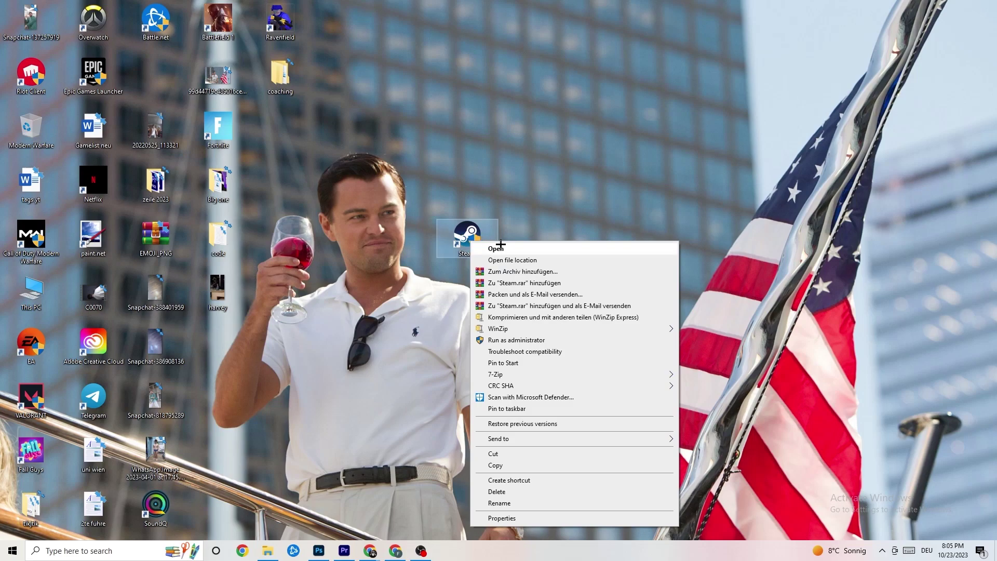
left_click(533, 518)
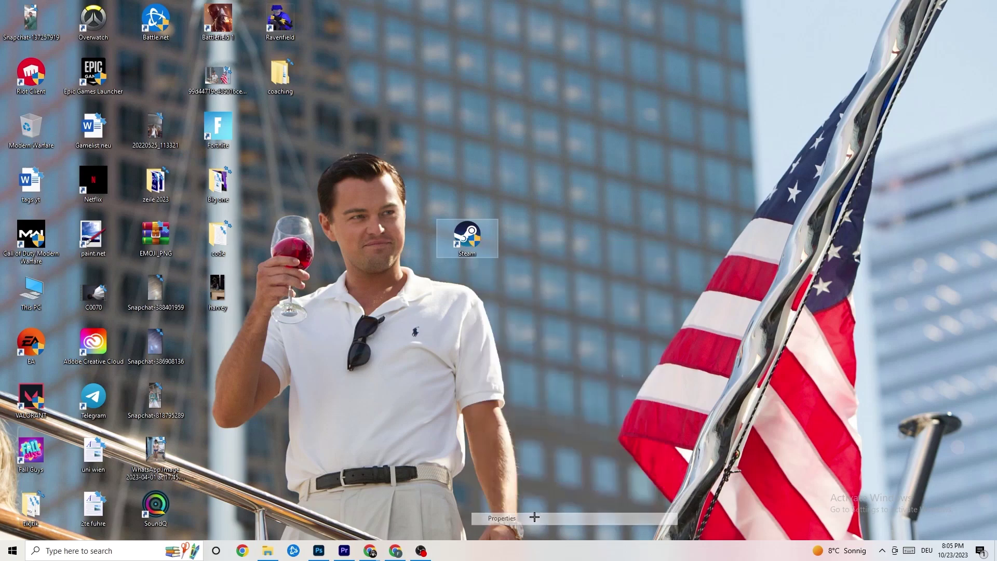
left_click_drag(548, 249, 468, 139)
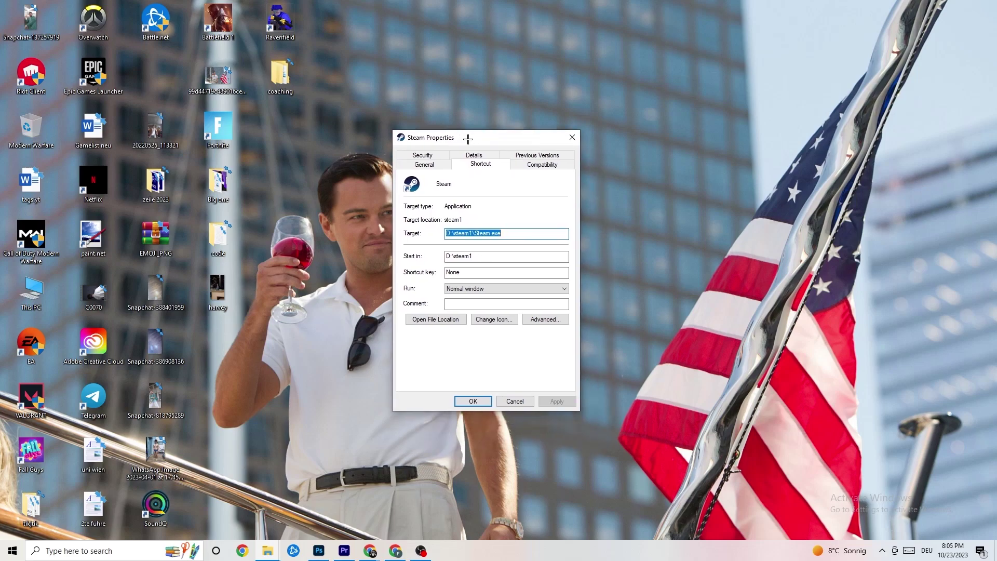
left_click(539, 165)
left_click_drag(503, 140, 482, 72)
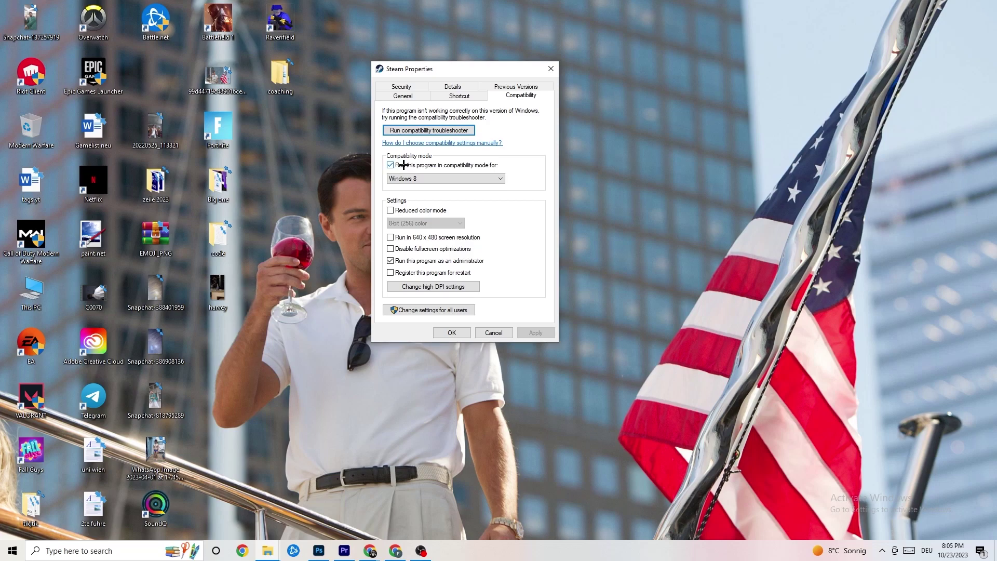
left_click(497, 176)
left_click(520, 169)
left_click(457, 332)
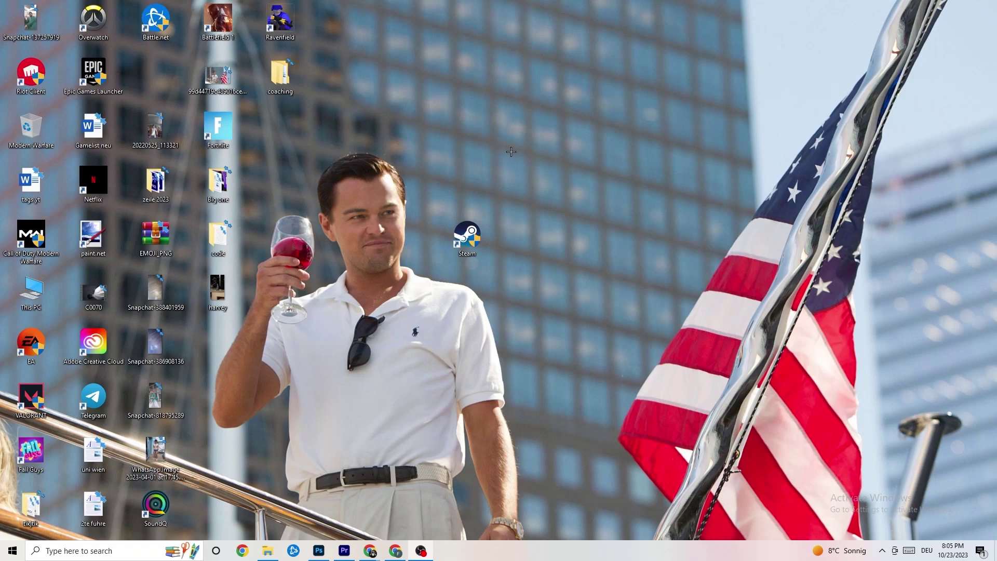
left_click_drag(481, 239, 470, 132)
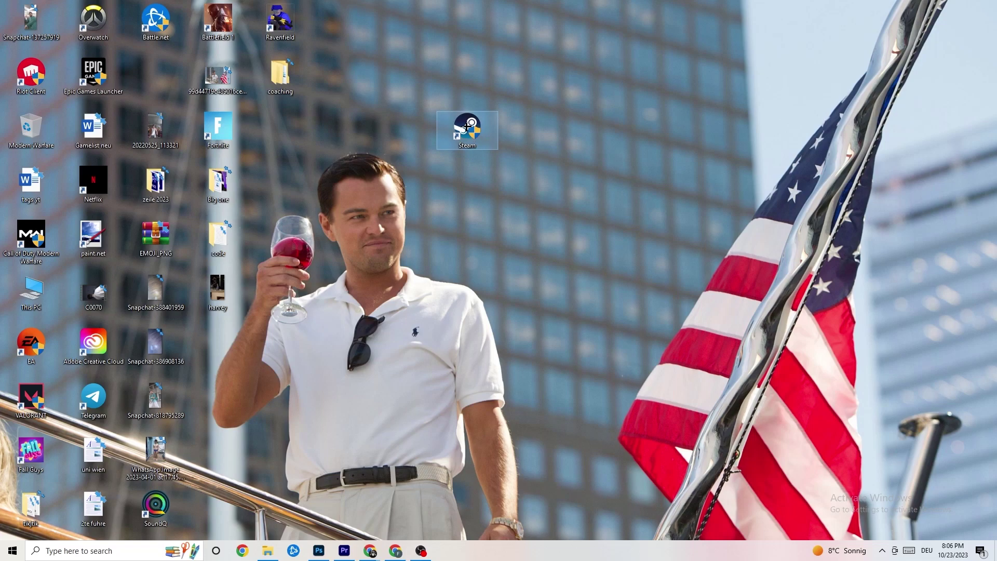
left_click_drag(467, 126, 404, 179)
left_click(432, 142)
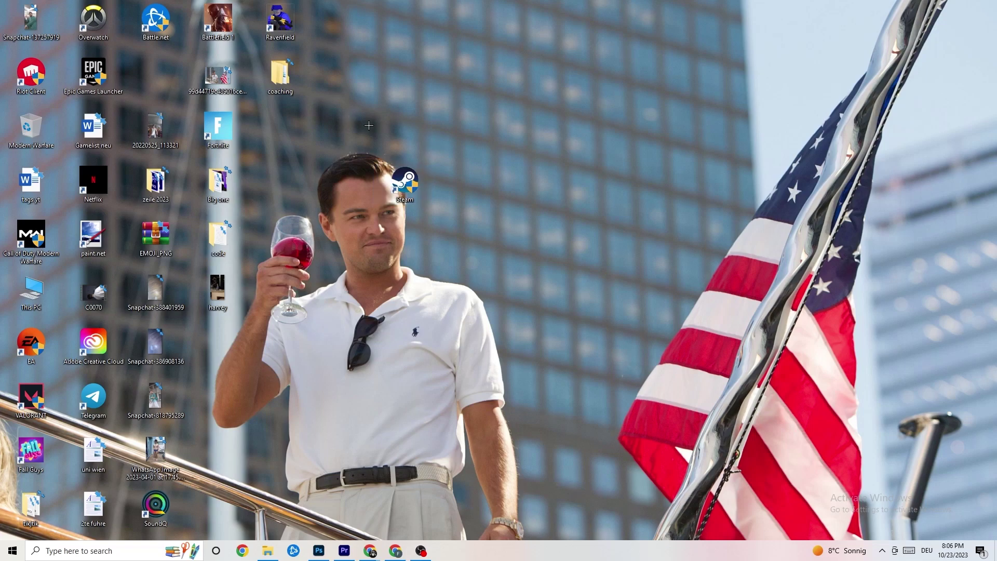
left_click_drag(399, 166, 462, 165)
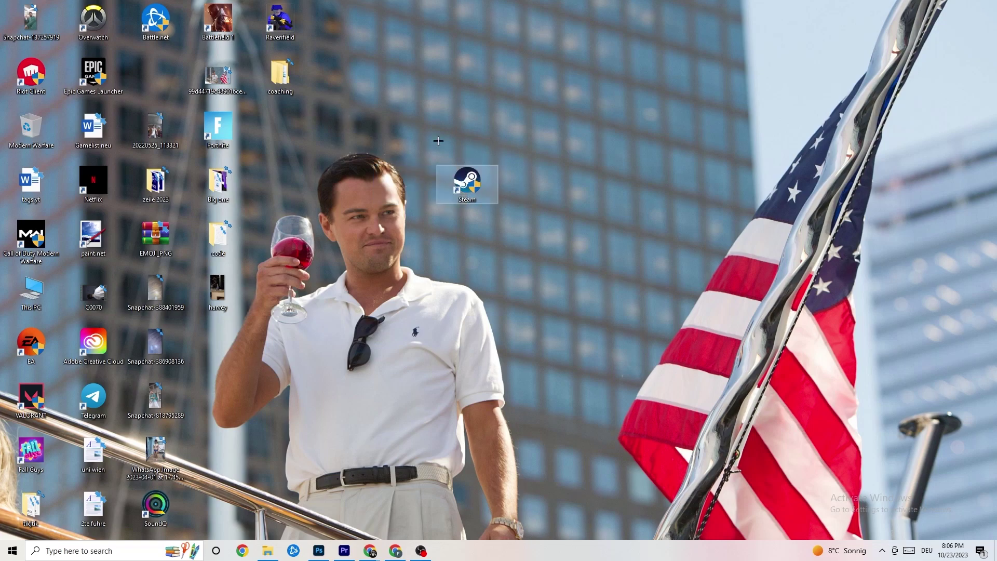
Step: Recheck the Steam shortcut's compatibility settings, close its properties, and move the shortcut below the Battle.net icon on the desktop
right_click(464, 196)
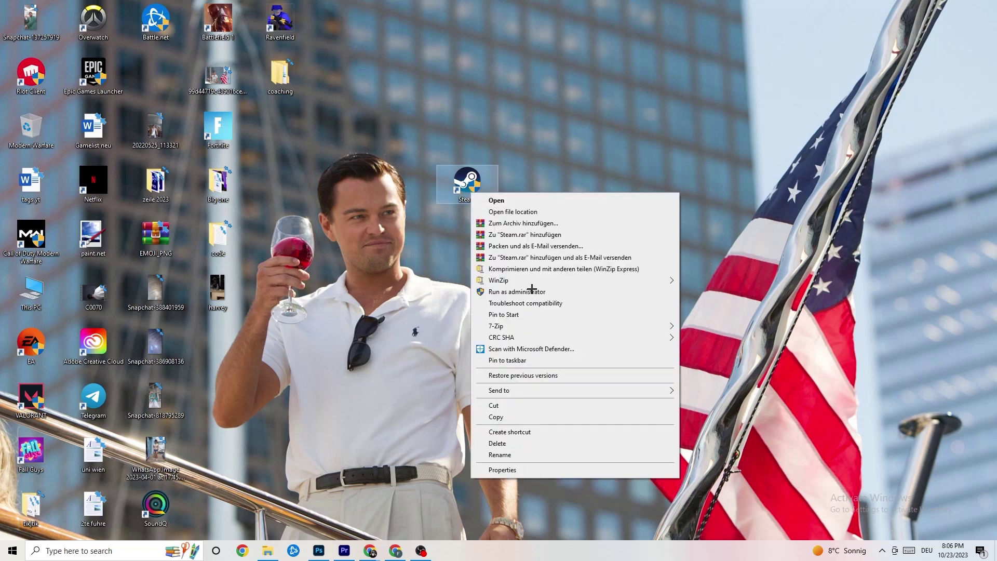
left_click(521, 470)
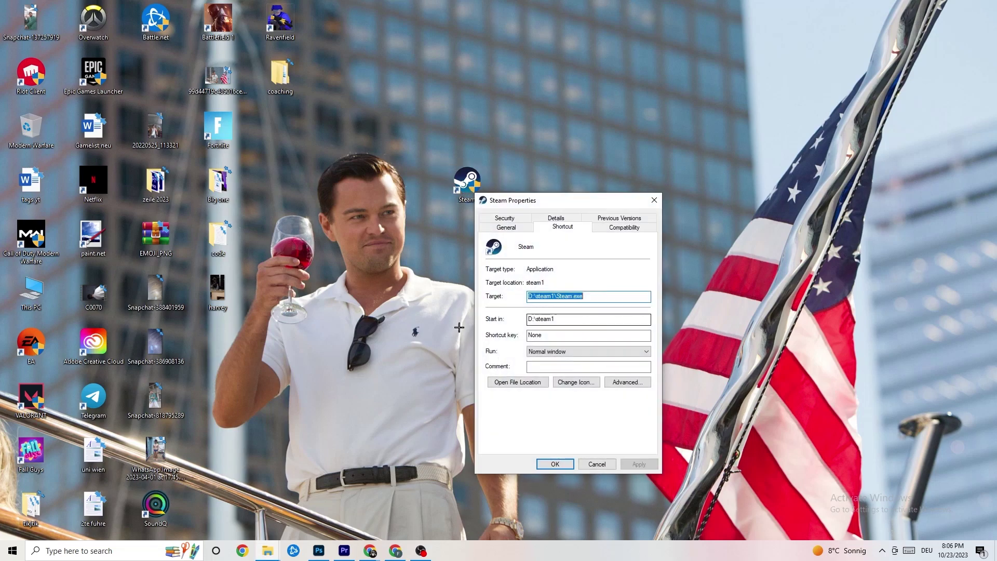
left_click(624, 227)
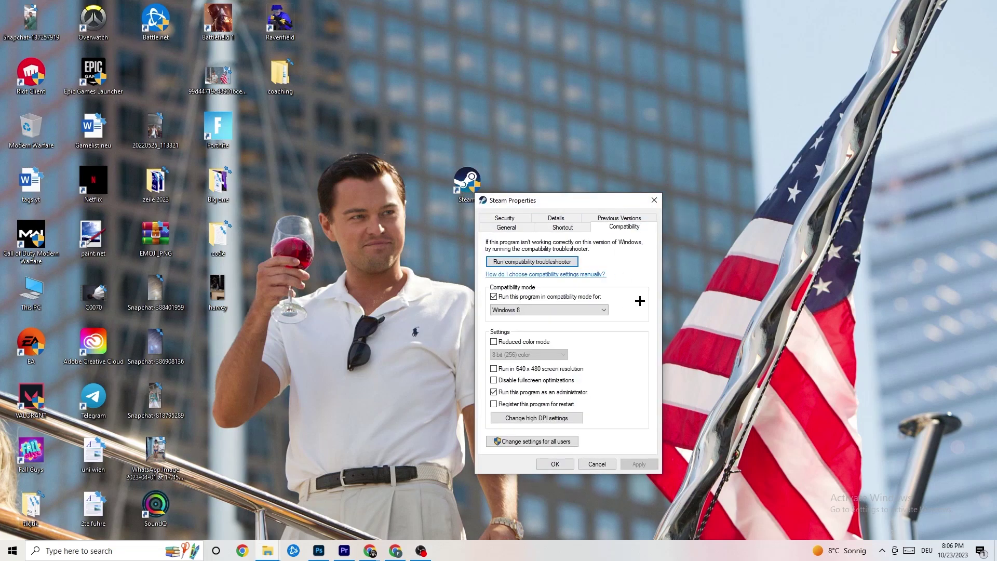
left_click(654, 200)
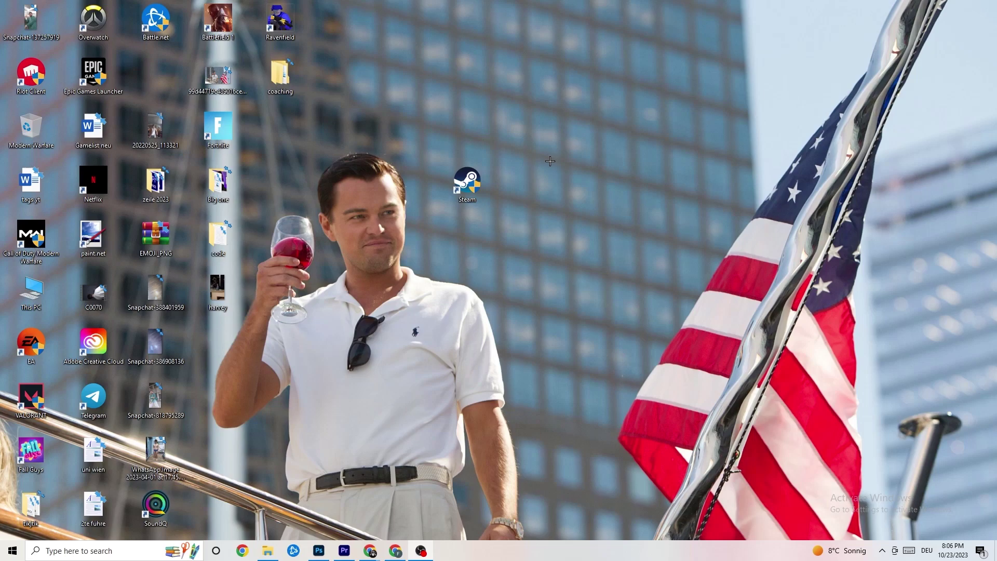
left_click_drag(464, 179, 152, 73)
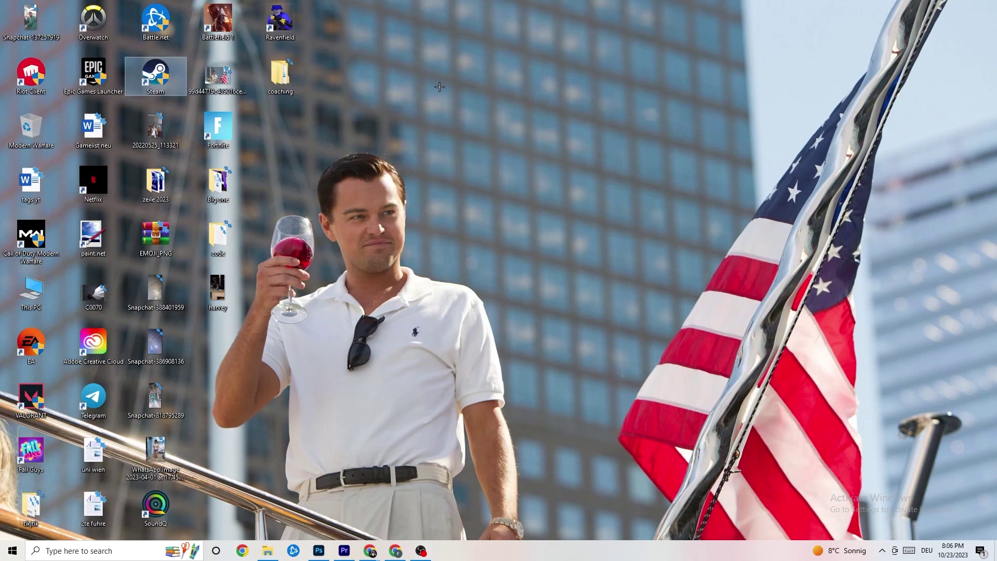
left_click(484, 101)
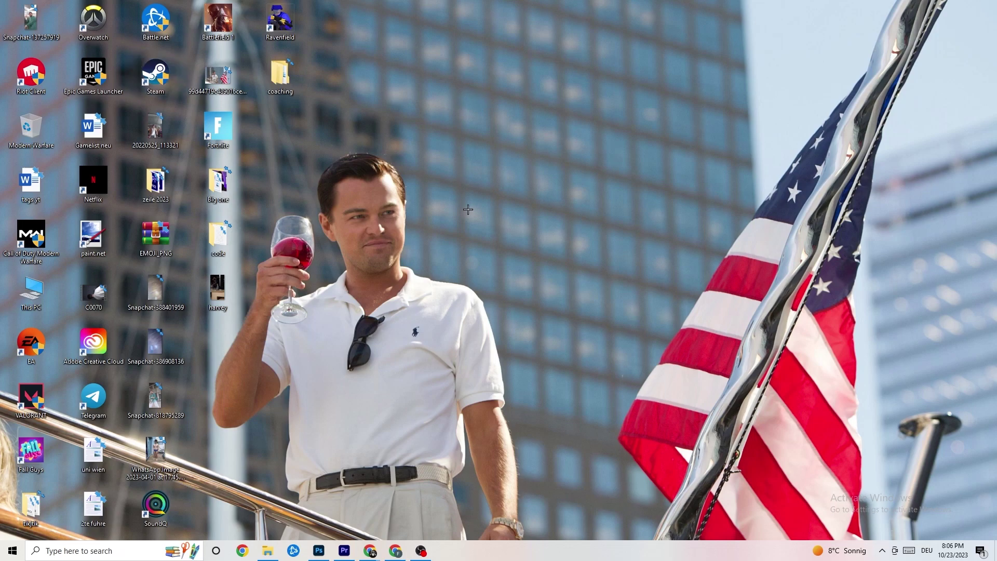
Step: Open Task Manager and maximize its window
right_click(460, 556)
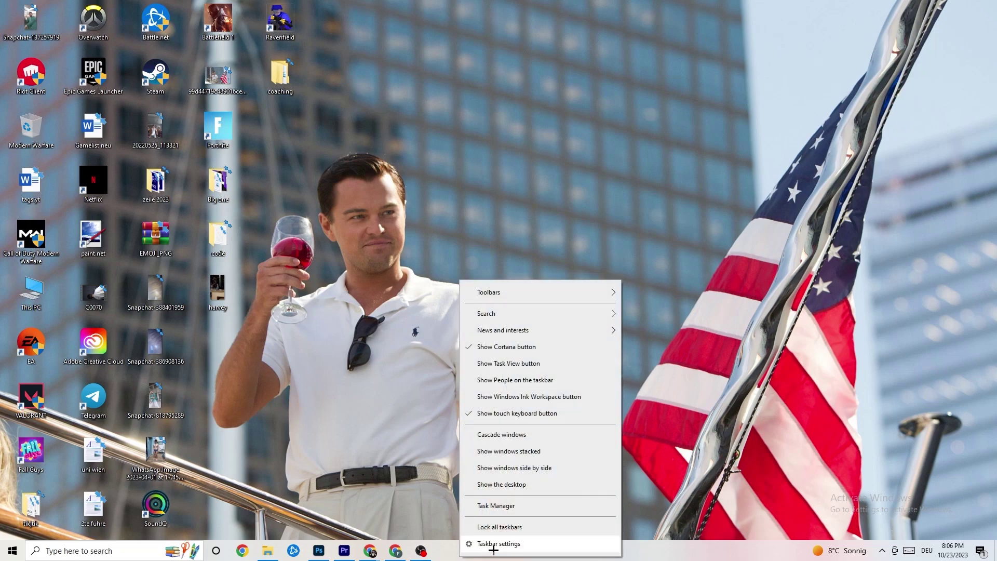
left_click(509, 507)
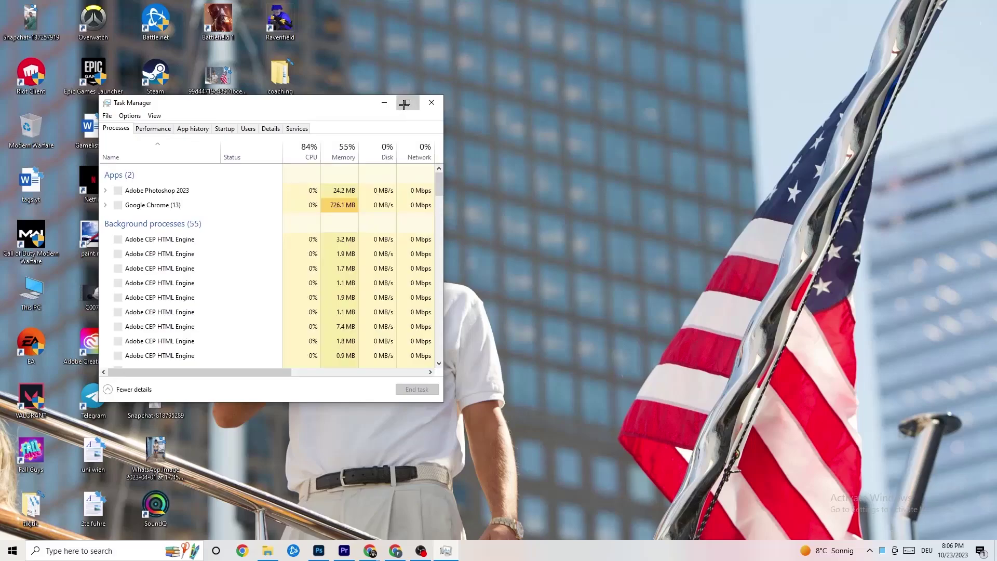
left_click(408, 103)
left_click_drag(419, 6, 427, 52)
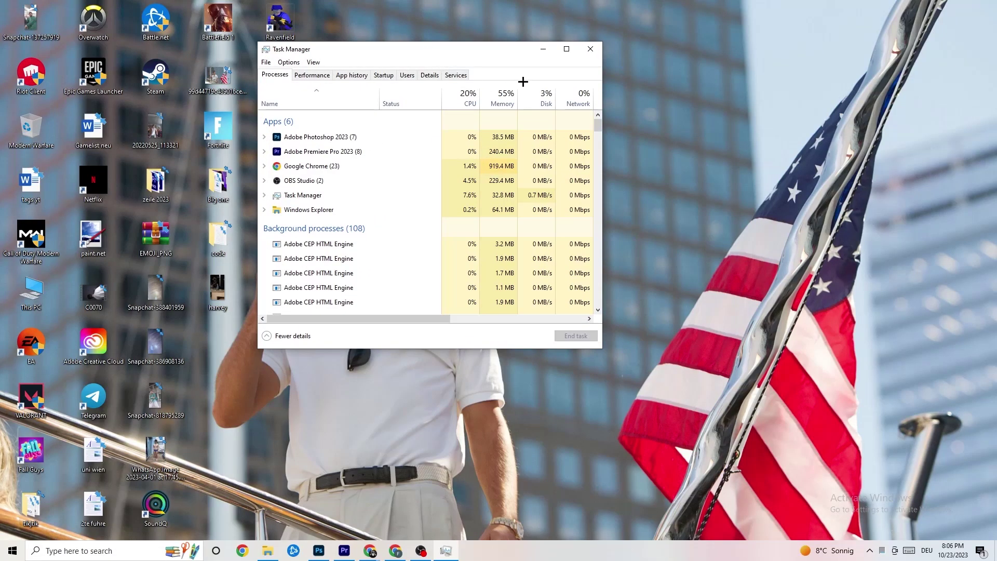
left_click(567, 50)
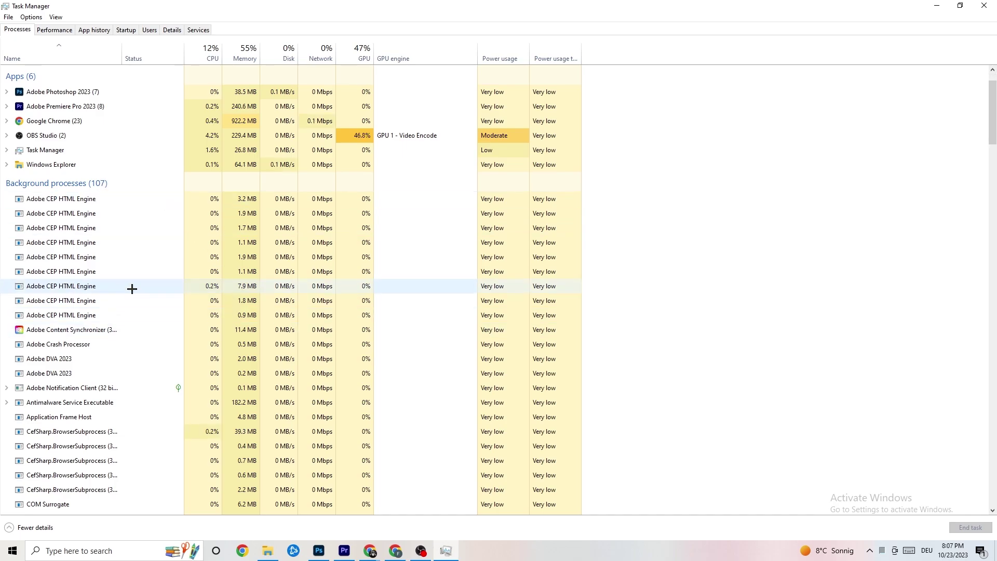
Step: Look through the running processes and end the Adobe Photoshop 2023 task
scroll(131, 287, "down", 12)
scroll(265, 256, "down", 4)
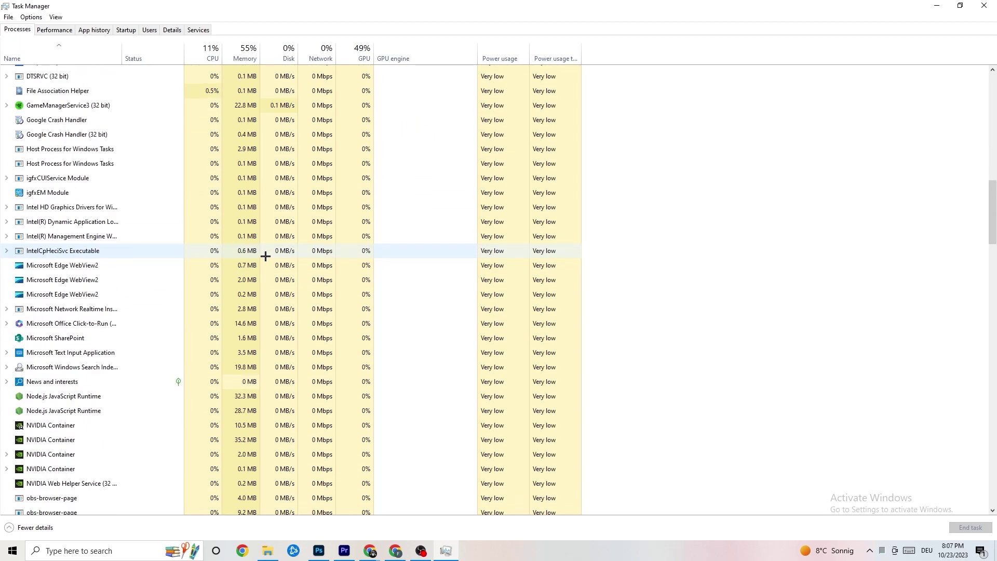
scroll(270, 256, "up", 16)
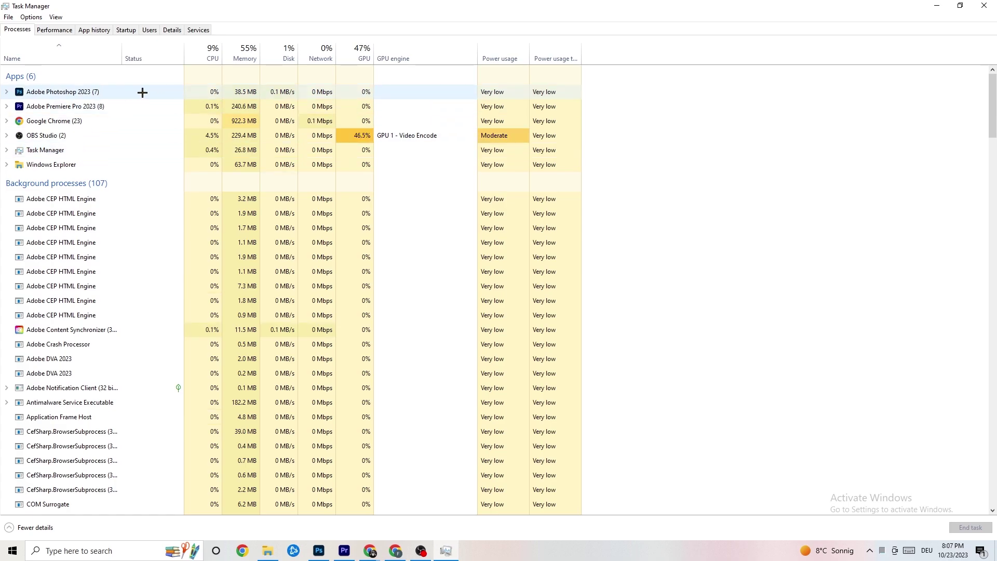
right_click(256, 92)
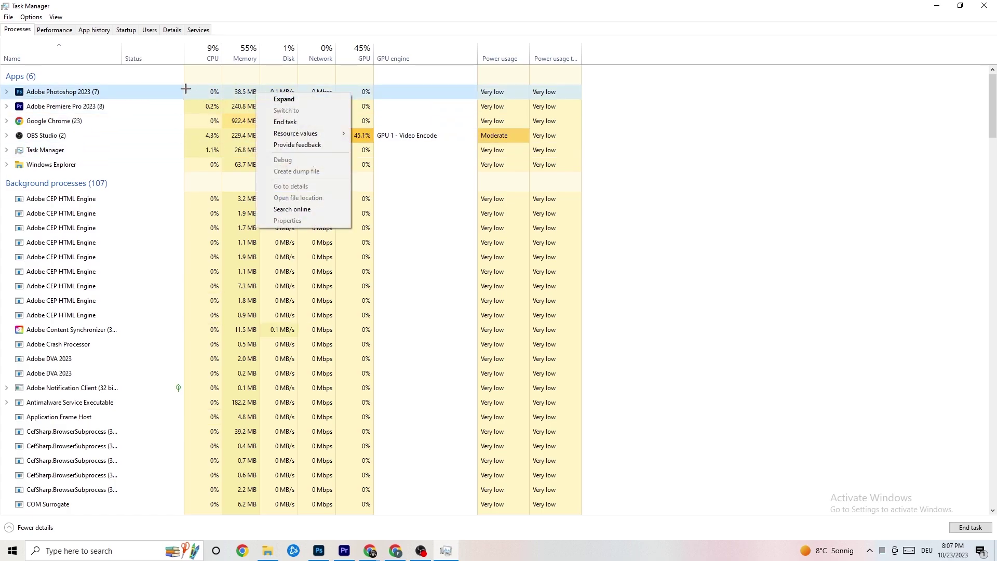
right_click(137, 96)
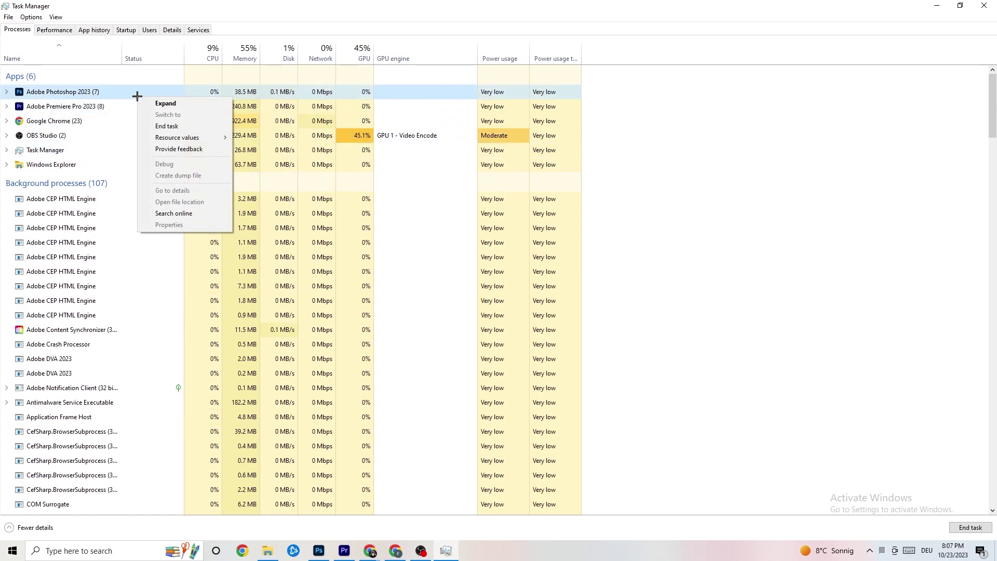
left_click(196, 126)
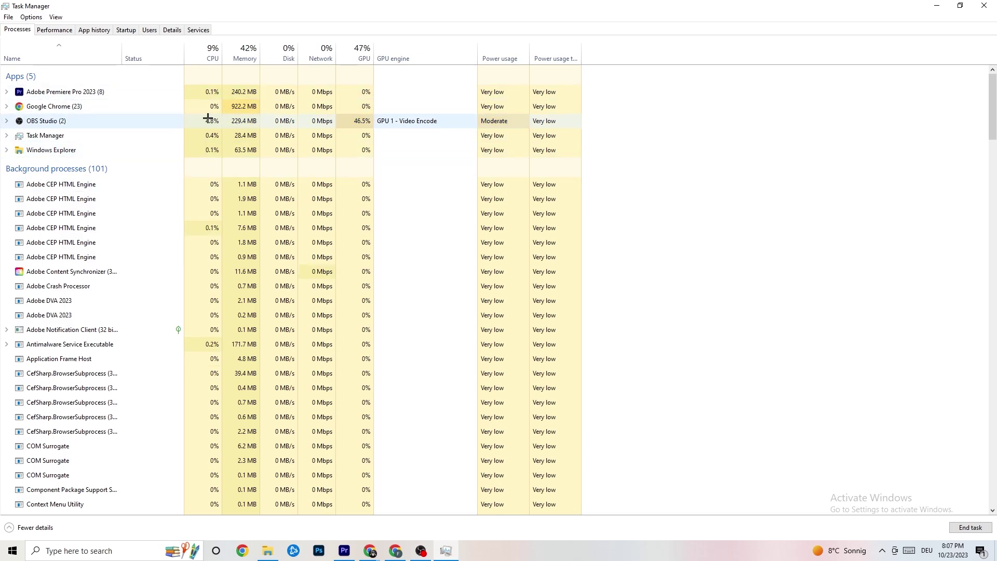
mouse_move(345, 7)
left_mouse_down()
mouse_move(349, 45)
mouse_move(345, 16)
left_mouse_up()
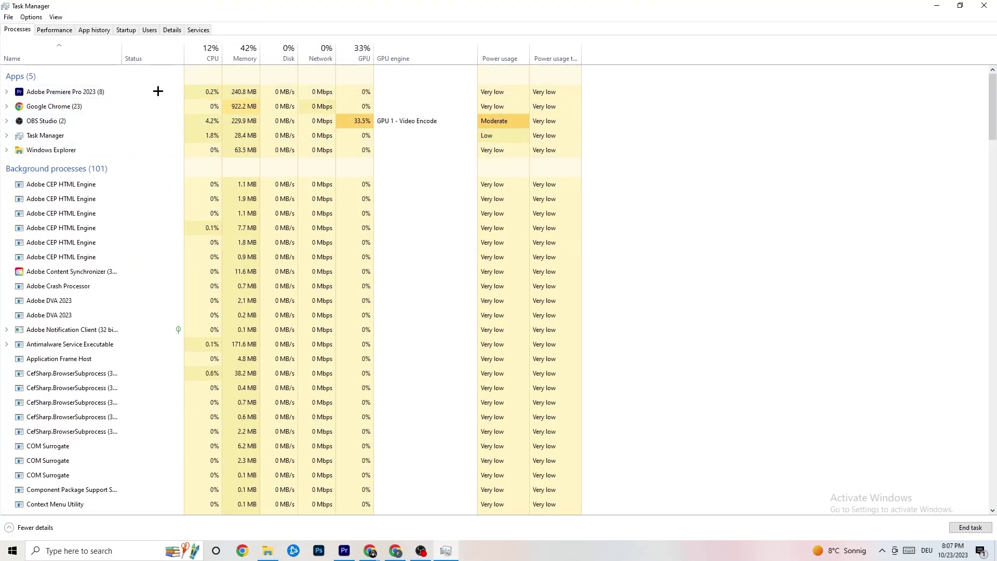
right_click(99, 89)
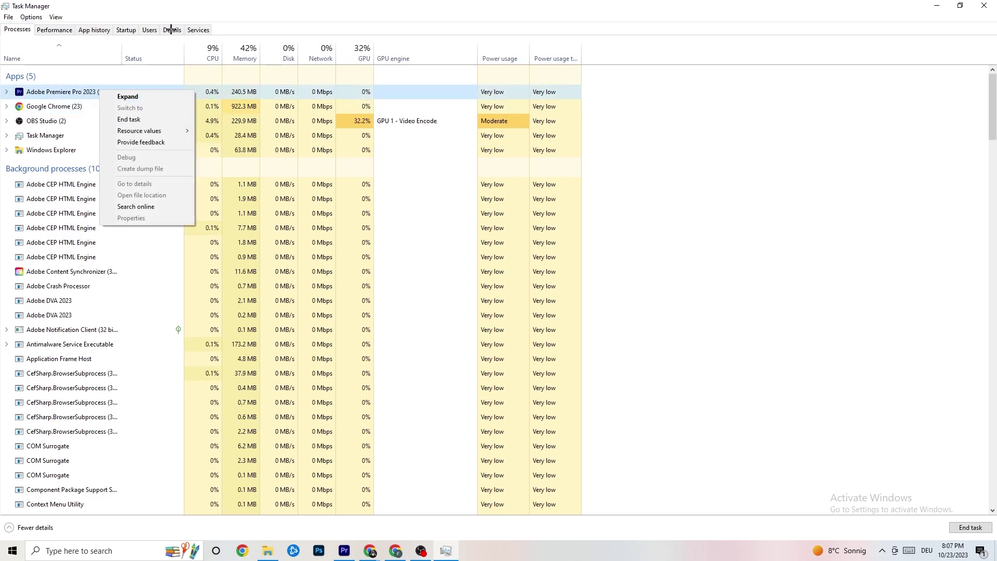
left_click(61, 30)
left_click(96, 30)
left_click(125, 29)
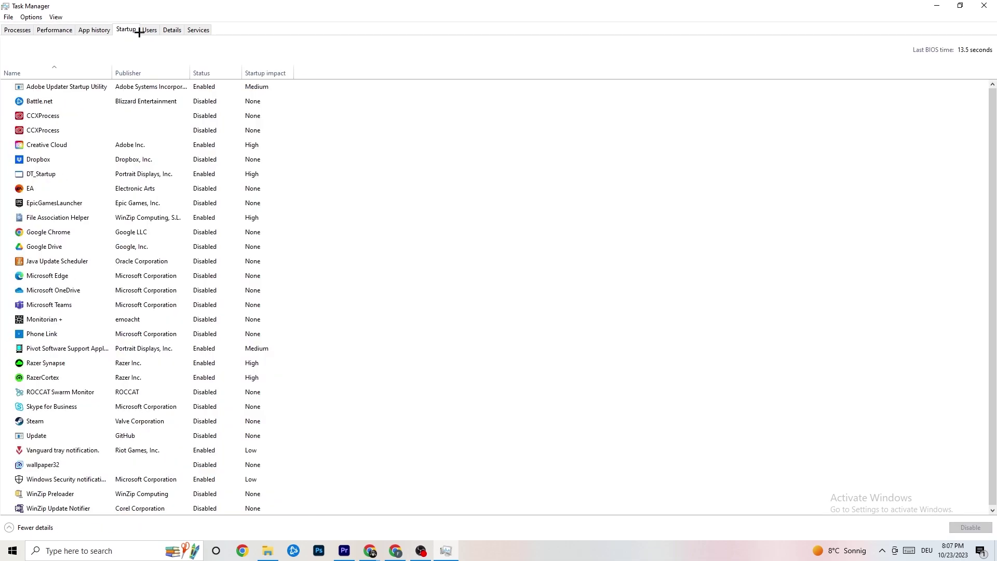
left_click(149, 31)
left_click(173, 31)
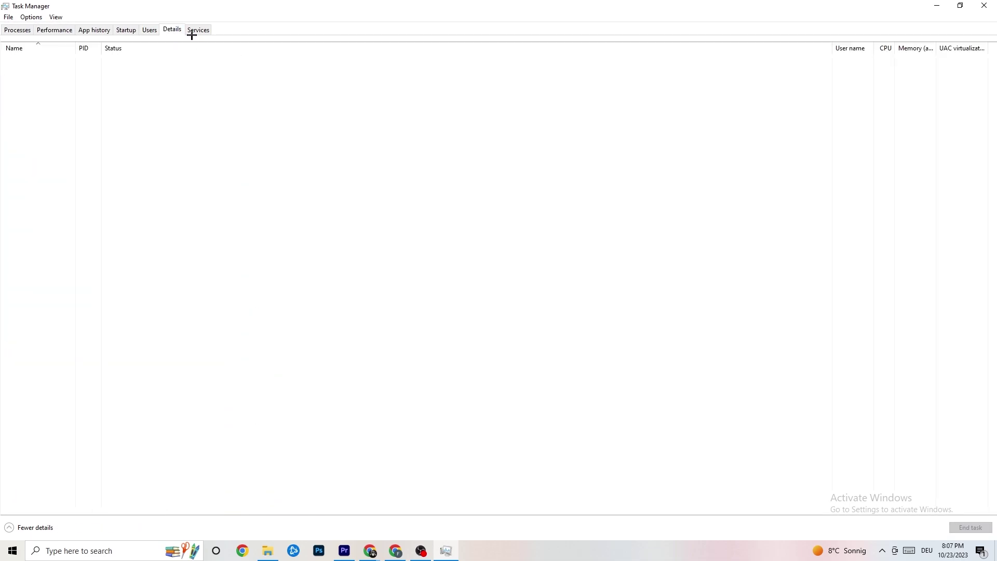
left_click(13, 30)
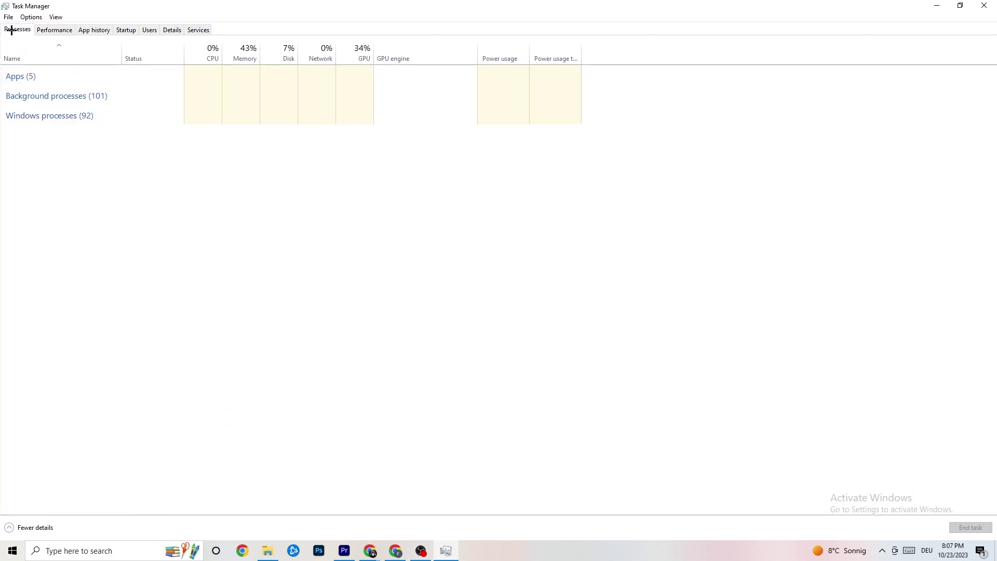
Step: Show the priority options for the Adobe Premiere Pro process in the detailed process list and dismiss them without choosing one
left_click(172, 29)
left_click(82, 80)
right_click(83, 81)
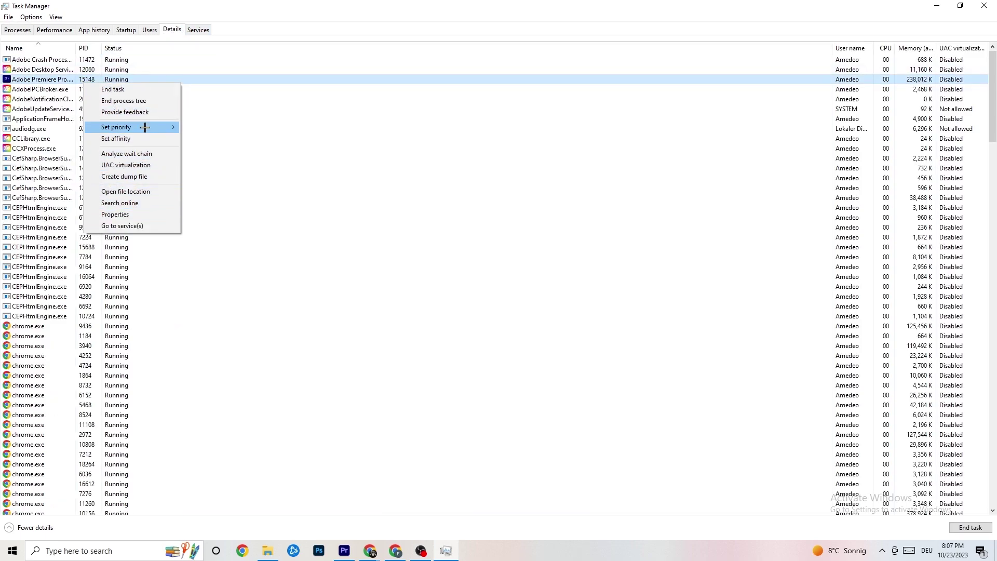
left_click(30, 31)
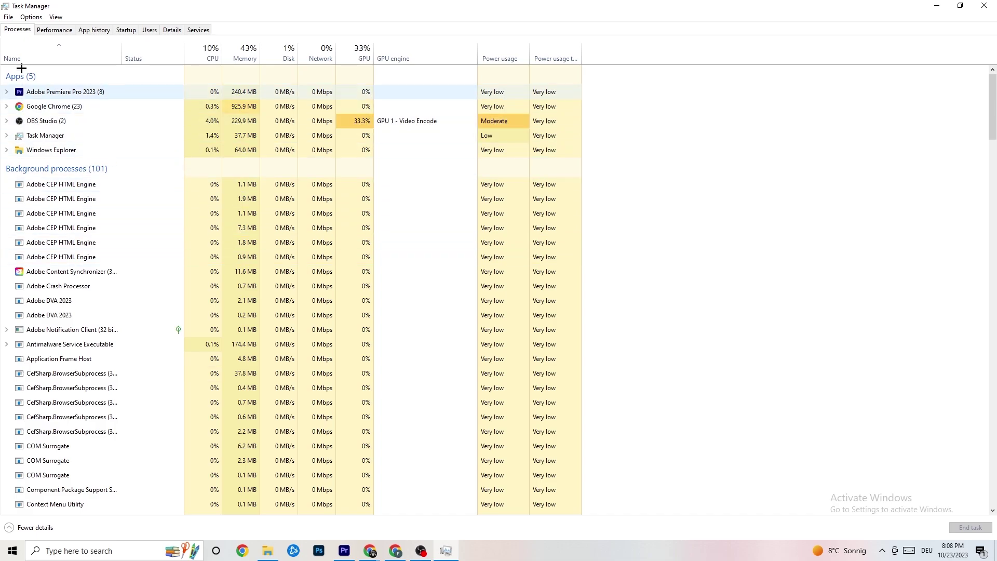
left_click(172, 29)
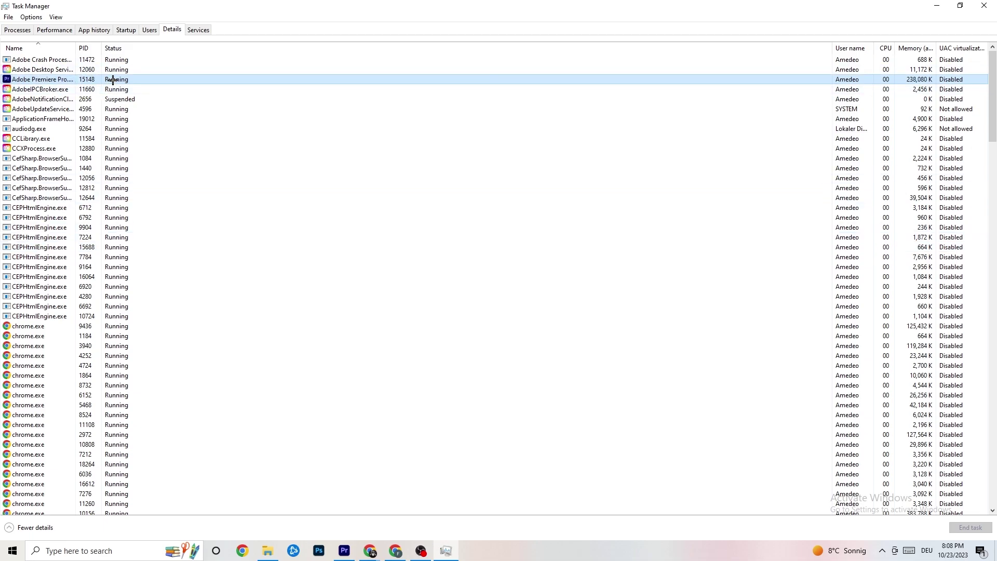
right_click(113, 80)
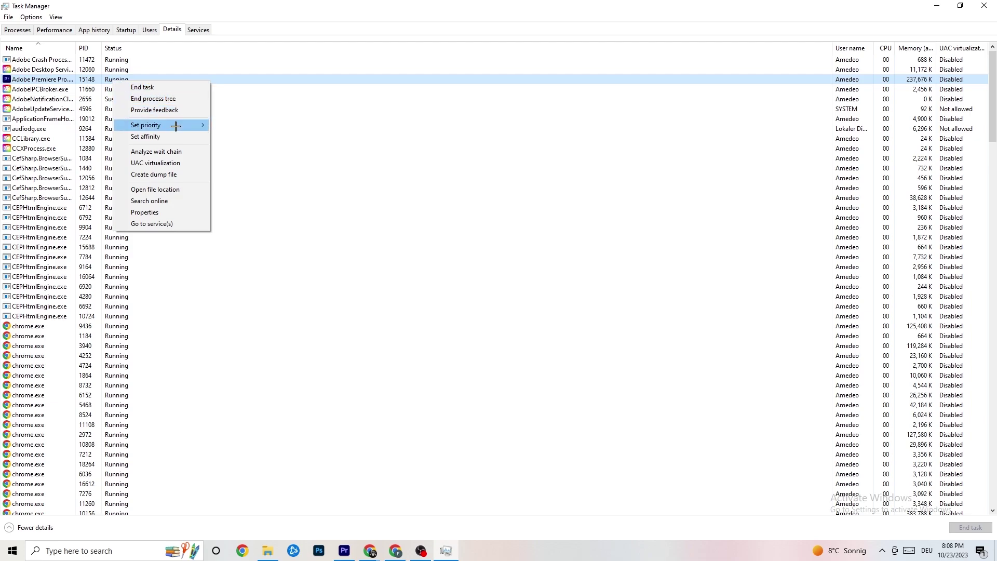
mouse_move(176, 126)
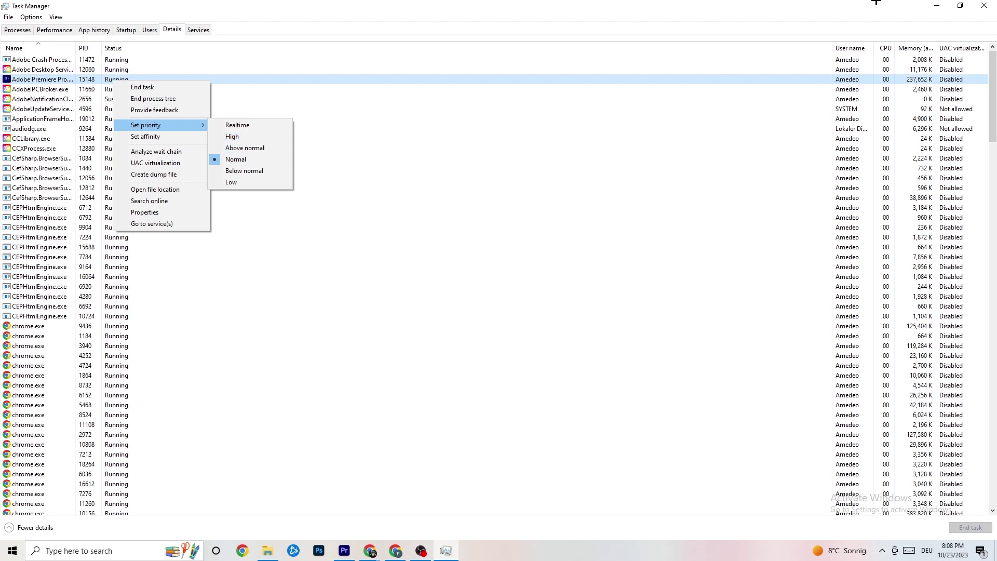
left_click(238, 60)
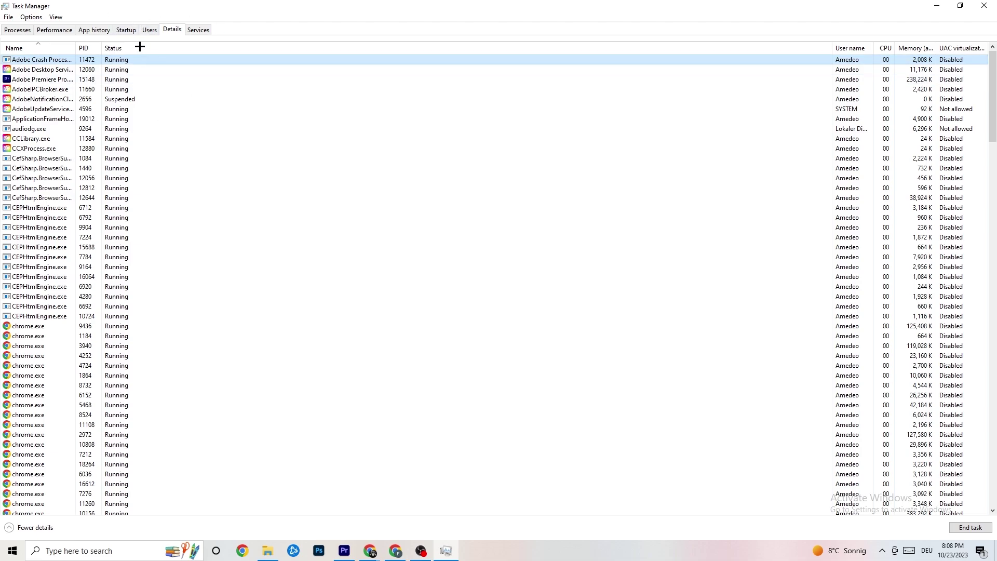
Step: Review the startup programs, show the options for Adobe Updater Startup Utility without choosing one, and close Task Manager
left_click(128, 31)
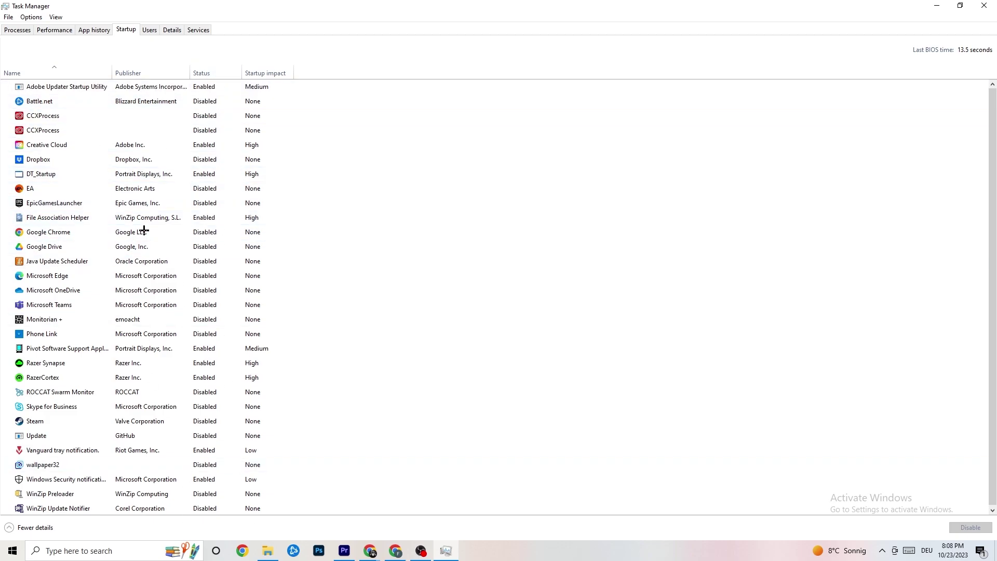
right_click(211, 90)
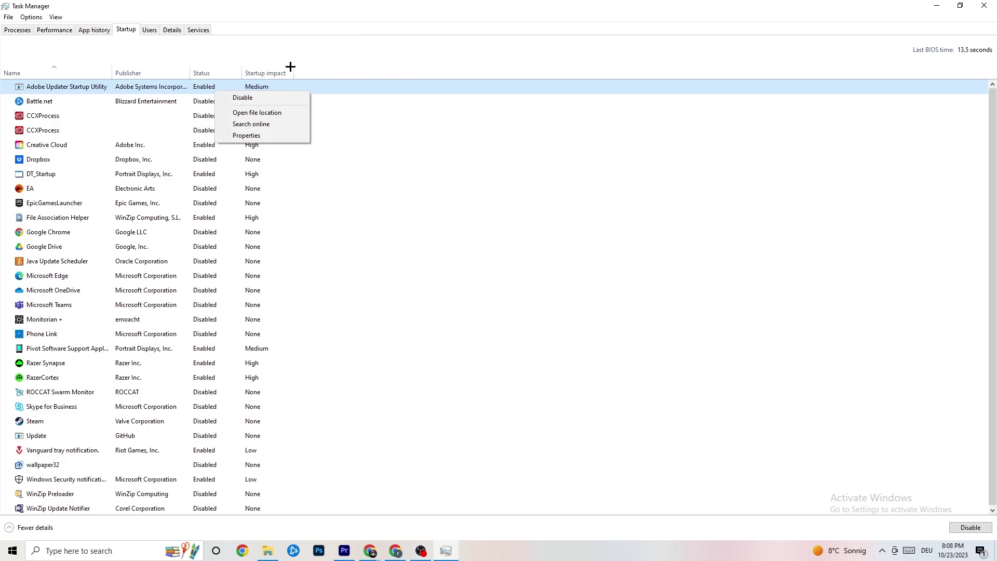
left_click(373, 2)
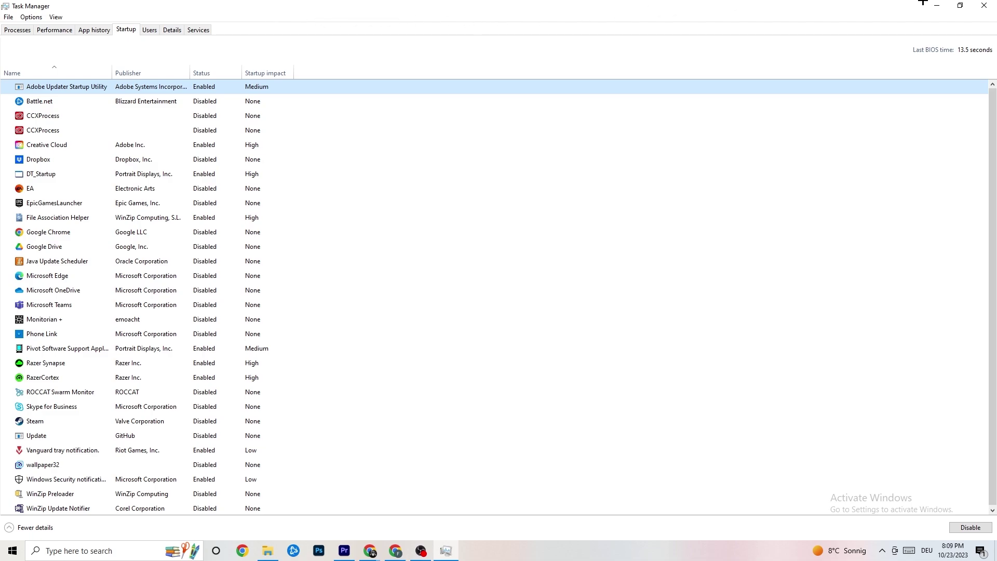
left_click(984, 5)
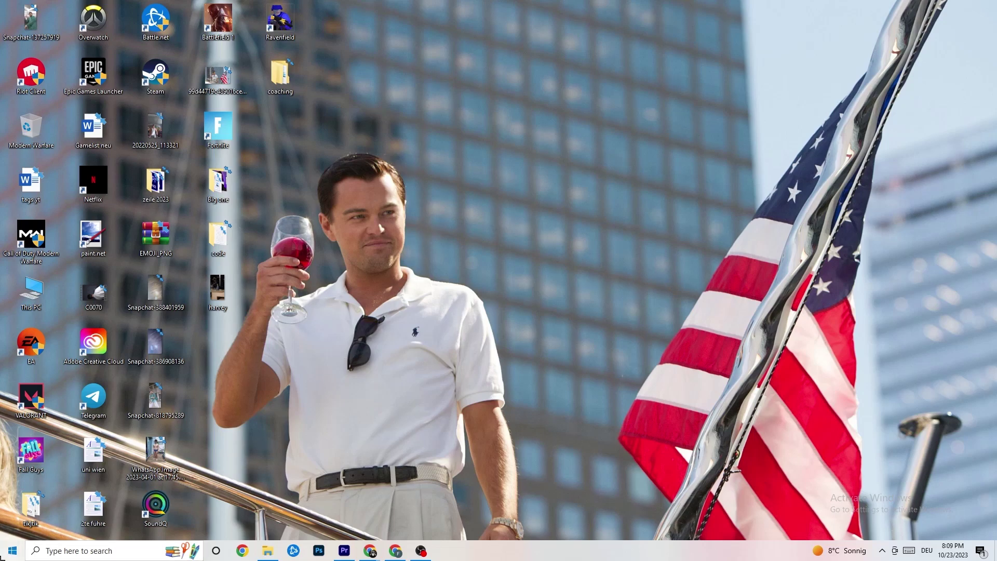
Step: Open the Windows display settings and check the scaling and resolution options without changing them
left_click(13, 551)
left_click(12, 503)
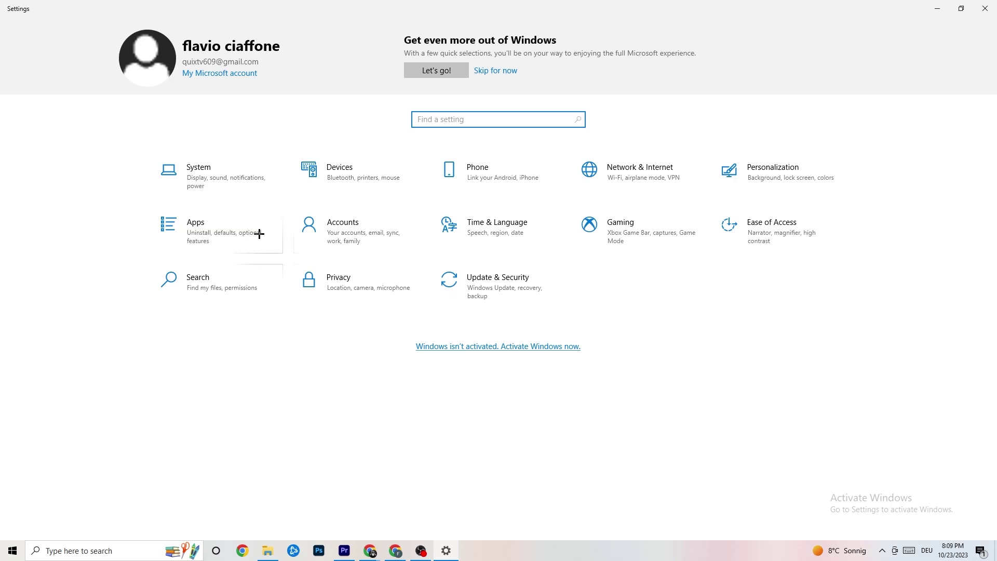
left_click(234, 178)
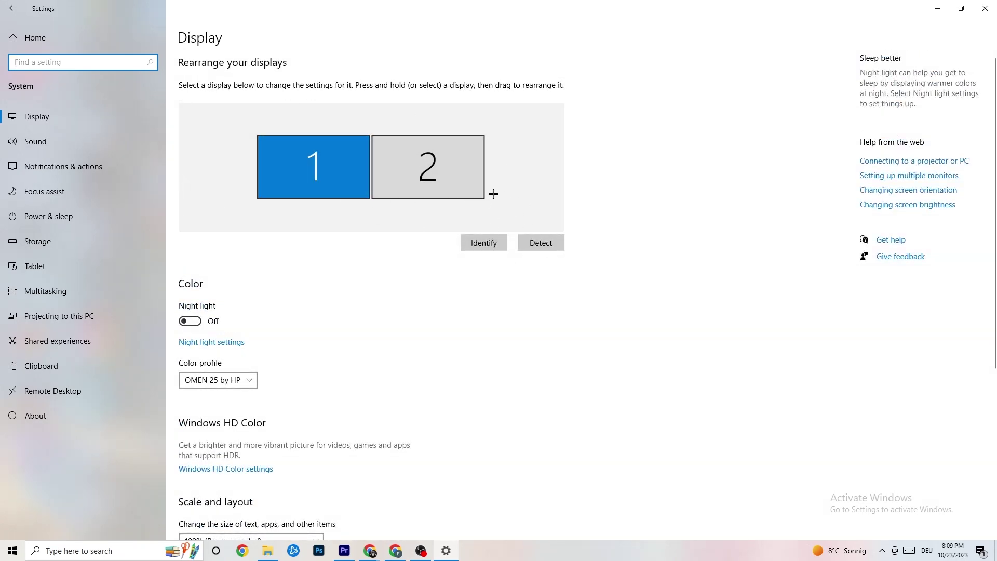
scroll(400, 225, "down", 5)
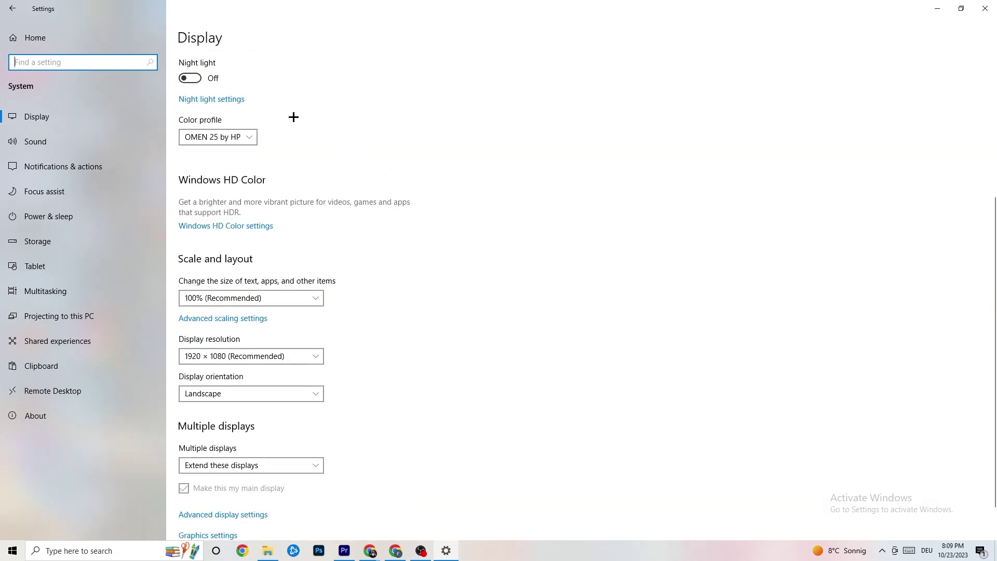
left_click(315, 302)
left_click(281, 297)
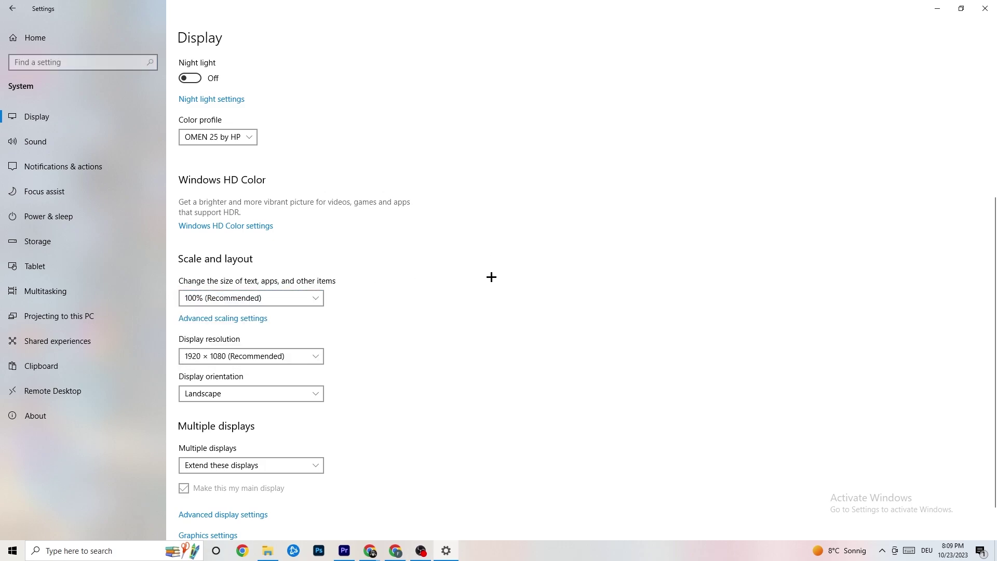
left_click(302, 356)
left_click(443, 312)
scroll(429, 303, "down", 2)
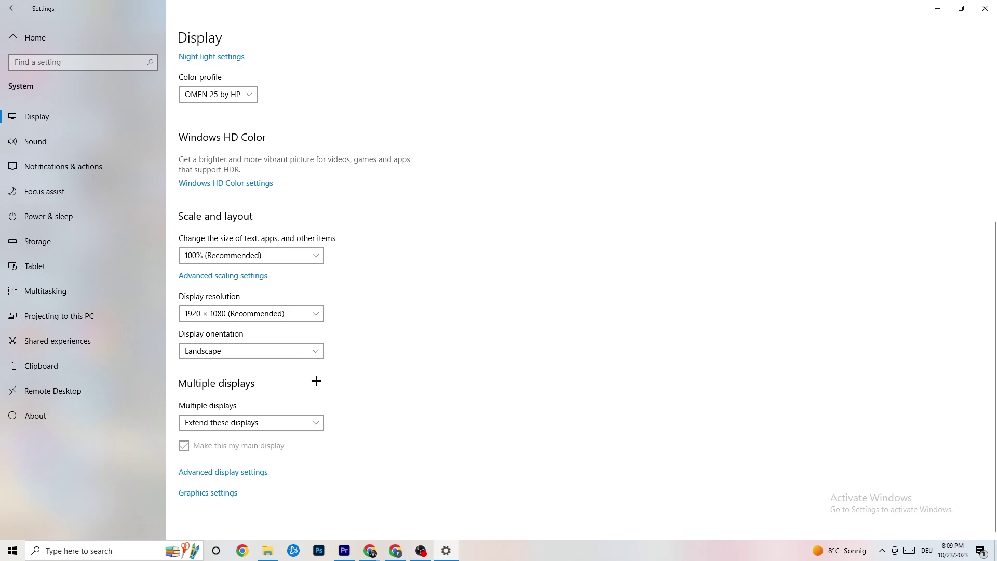
Step: Review the available power plans from the Power & sleep settings and close Power Options
left_click(109, 216)
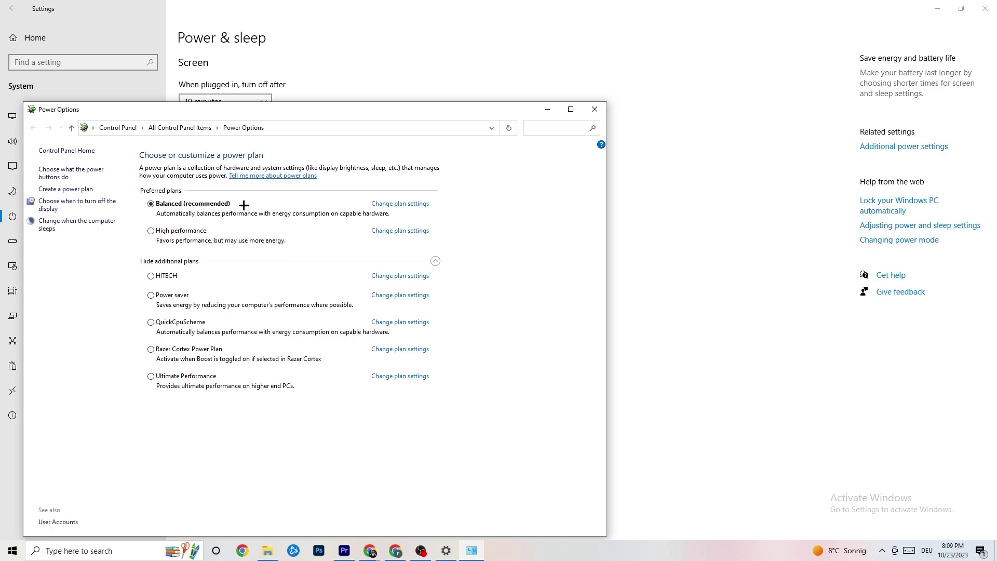
left_click(595, 111)
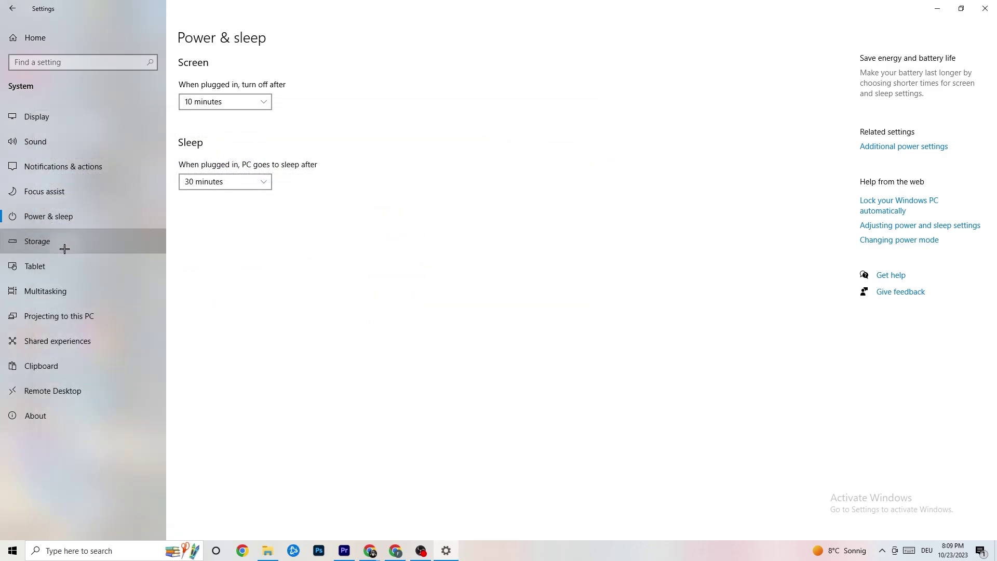
Step: Review the Storage Sense configuration and its run frequency options without changing them, and return to the Settings home page
left_click(64, 248)
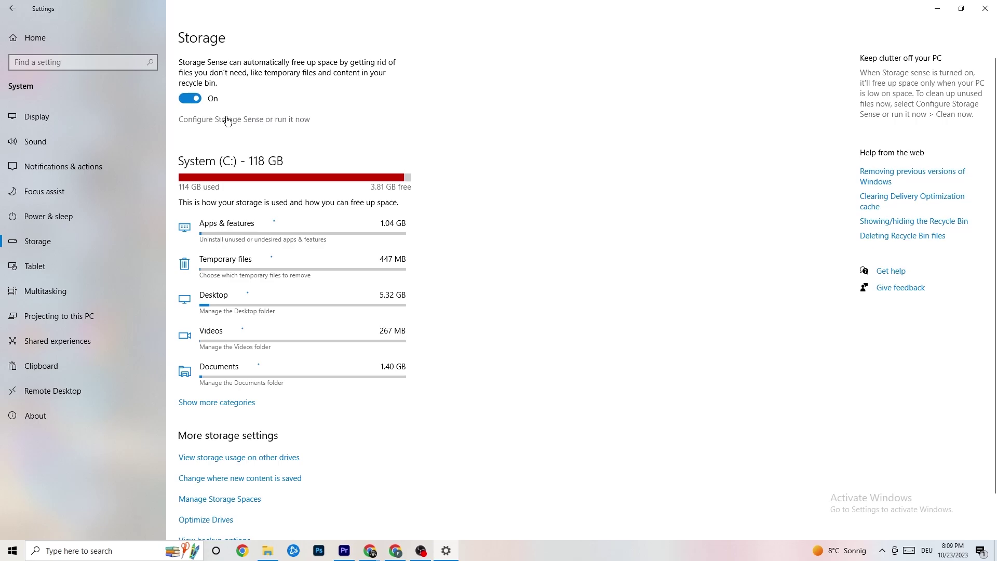
left_click(281, 120)
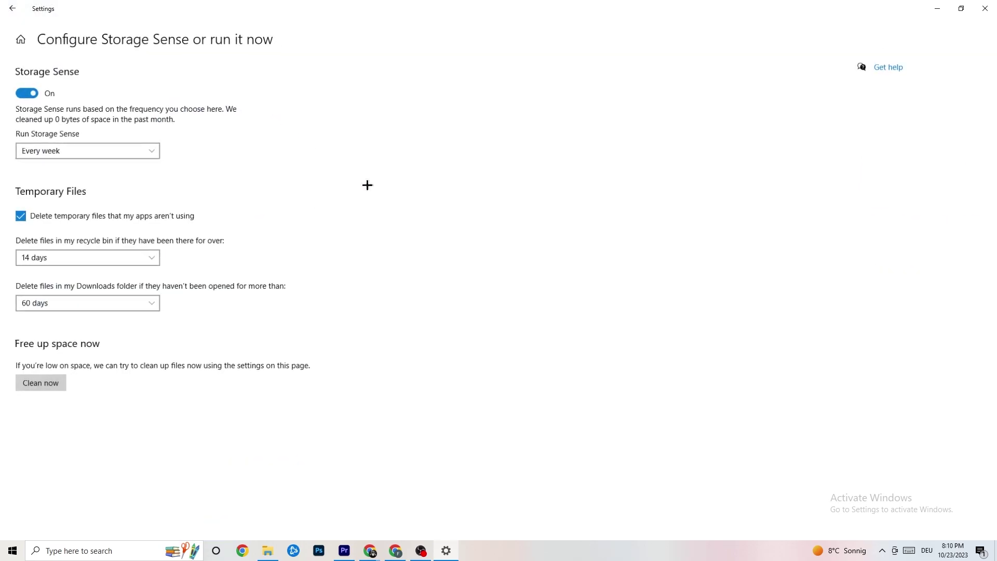
left_click(139, 152)
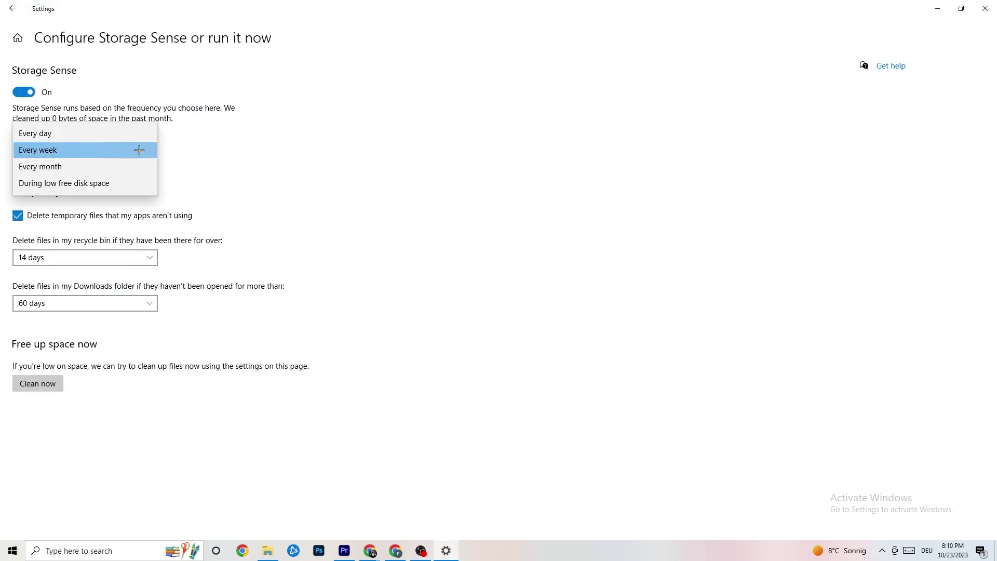
left_click(310, 148)
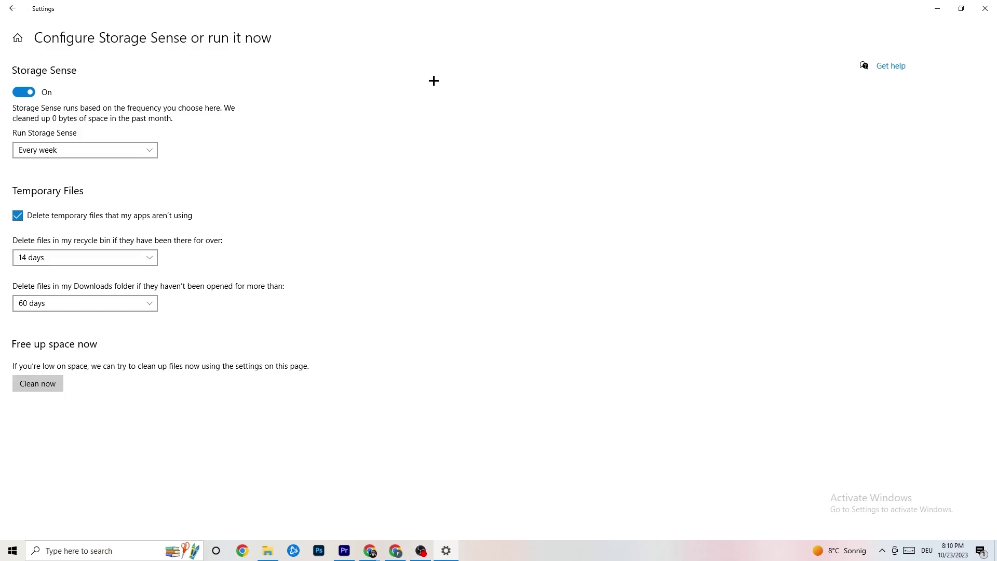
left_click(15, 10)
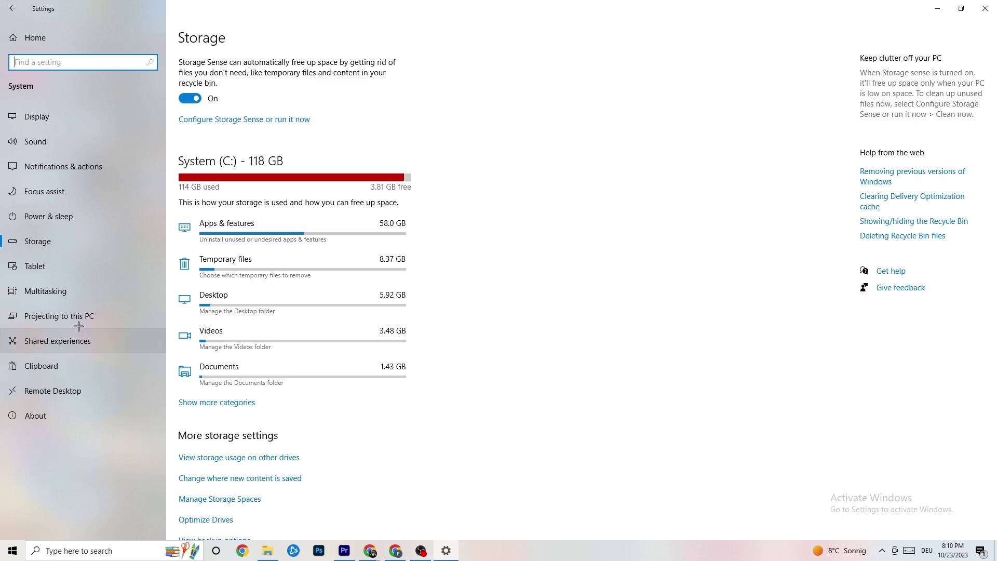
left_click(4, 5)
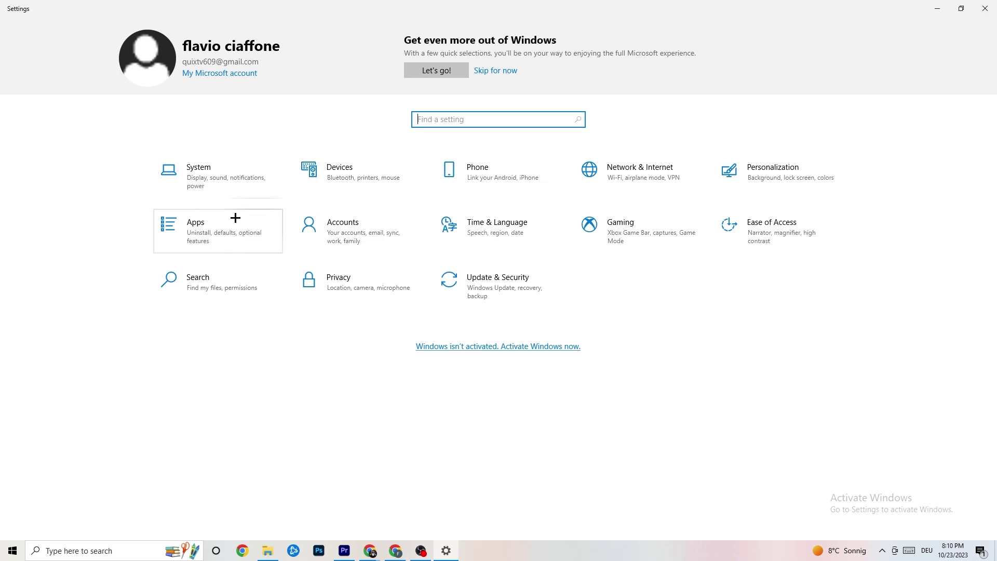
Step: Look through the installed apps list and the default apps in the Apps settings
left_click(222, 228)
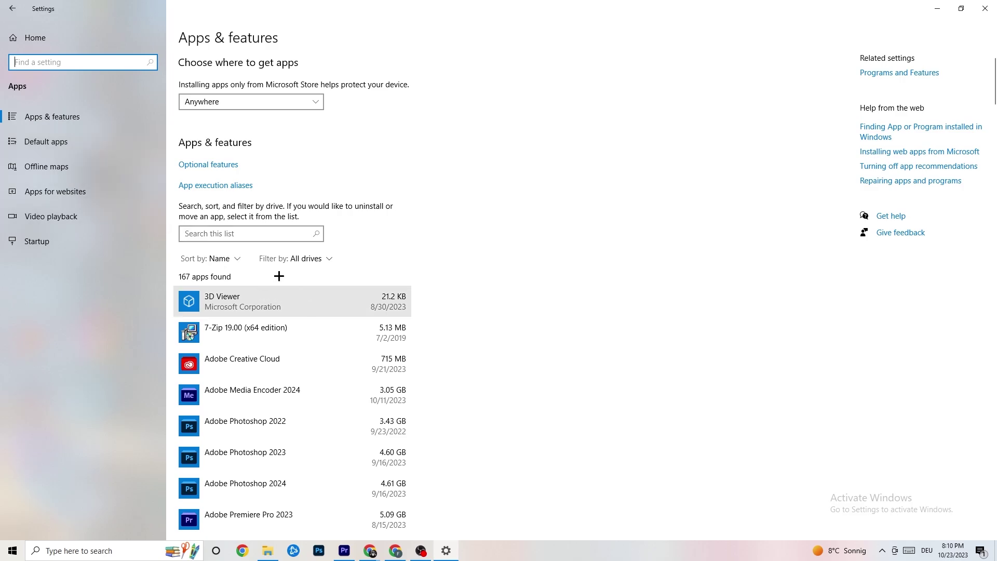
left_click(78, 144)
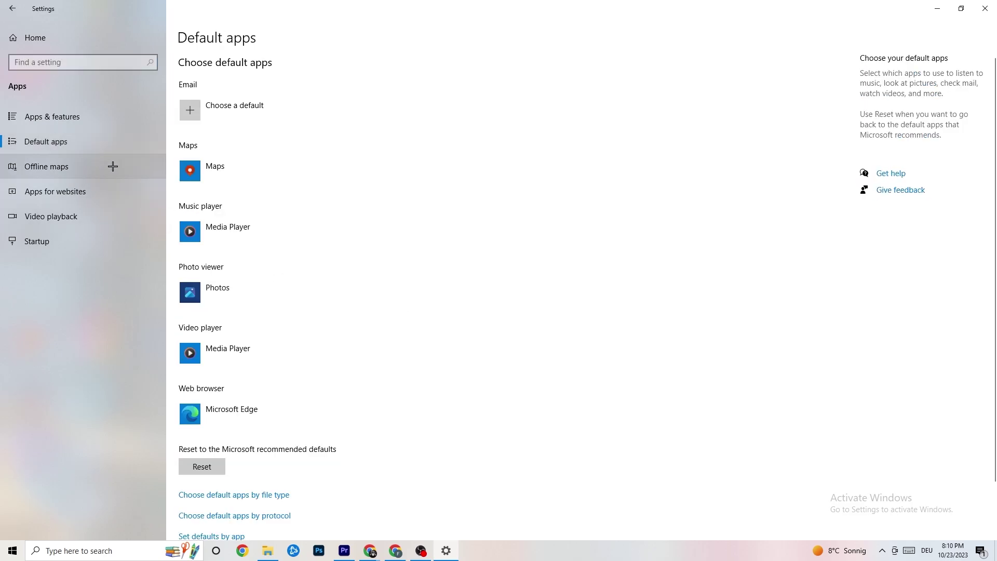
left_click(77, 119)
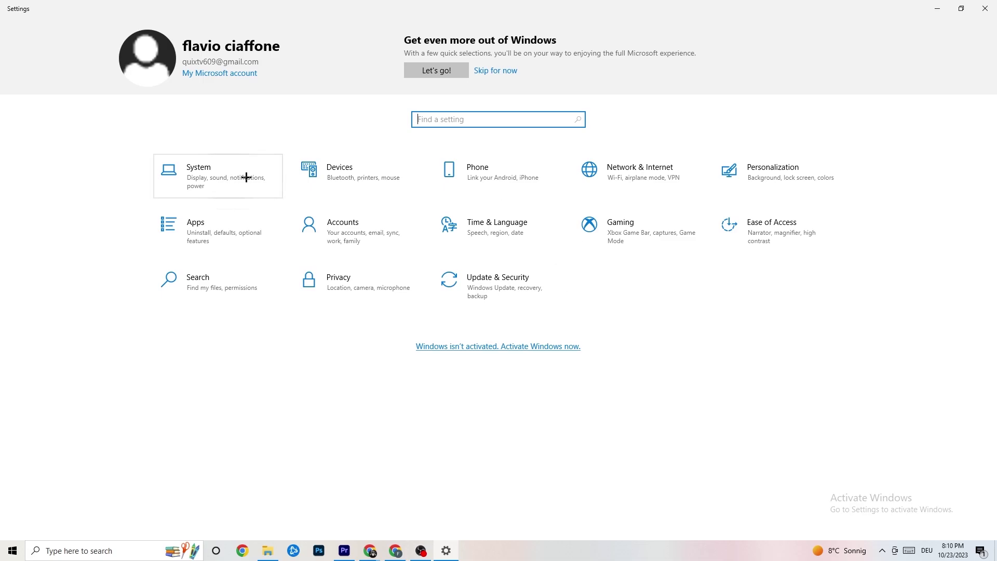
Step: Review the Xbox Game Bar, Captures and Game Mode settings in the Gaming category
left_click(638, 247)
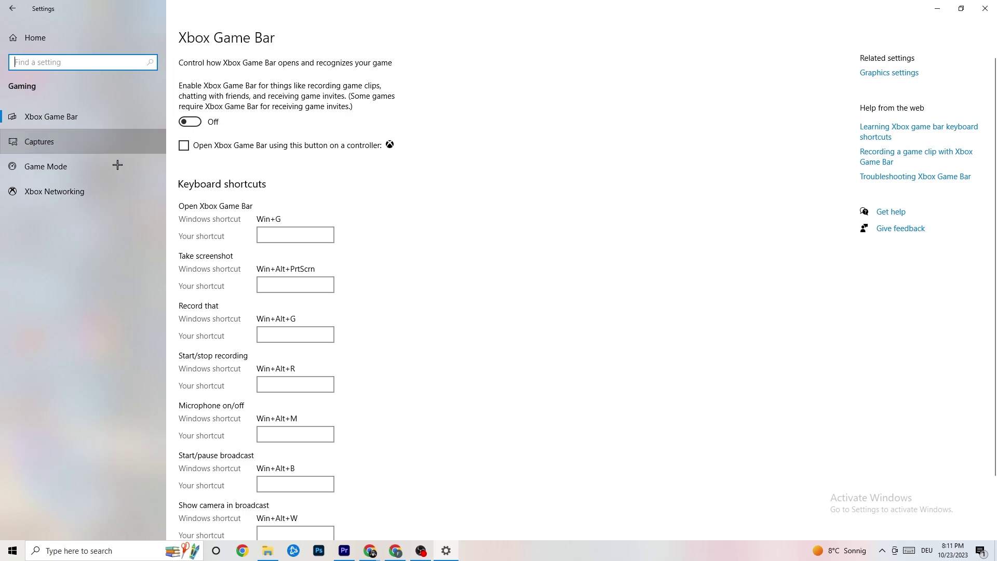
left_click(97, 140)
scroll(347, 220, "down", 3)
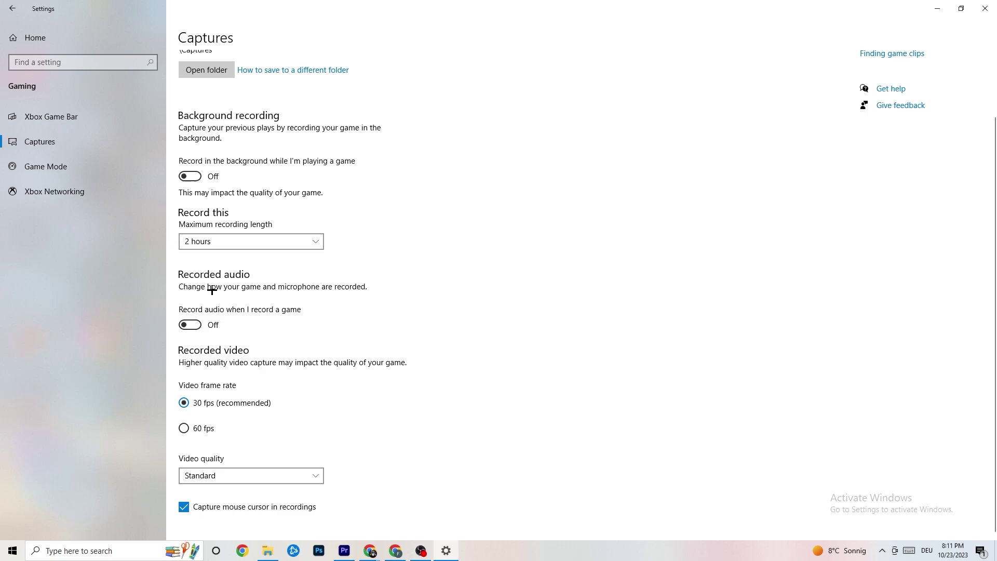
left_click(66, 164)
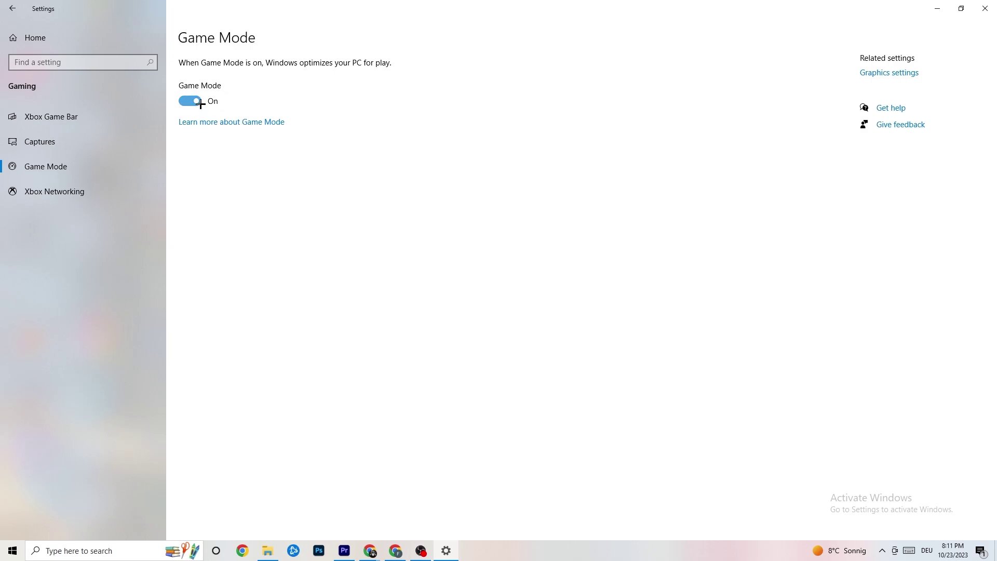
Step: Leave the Gaming settings and open Update & Security
left_click(12, 8)
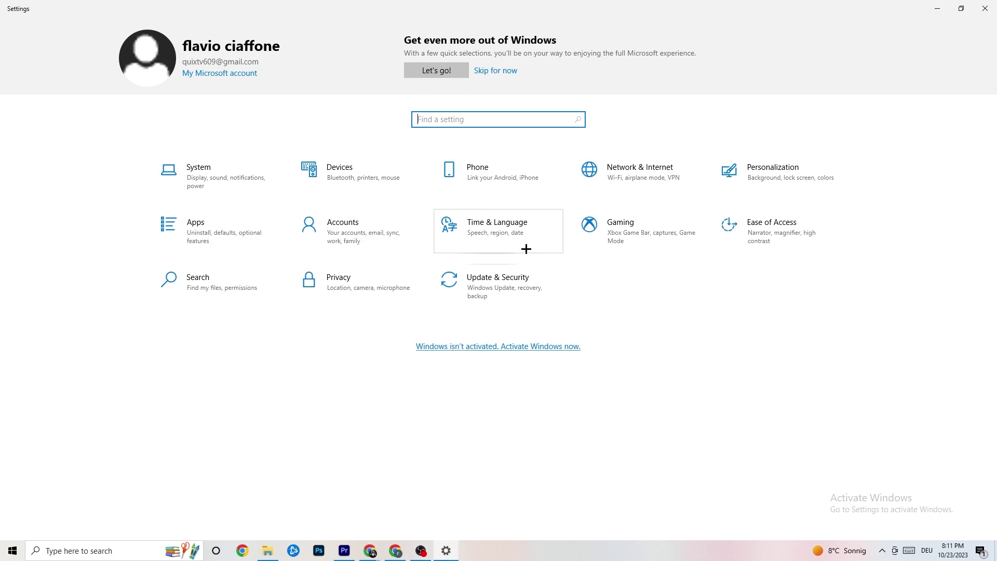
left_click(506, 281)
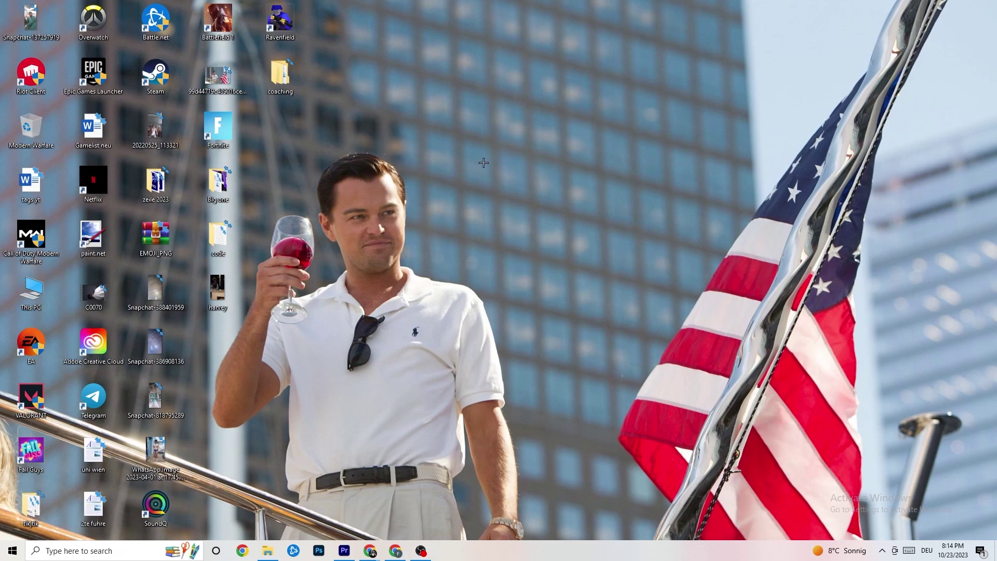
Step: Open the NVIDIA Control Panel from the desktop and examine the image settings with preview options
right_click(447, 135)
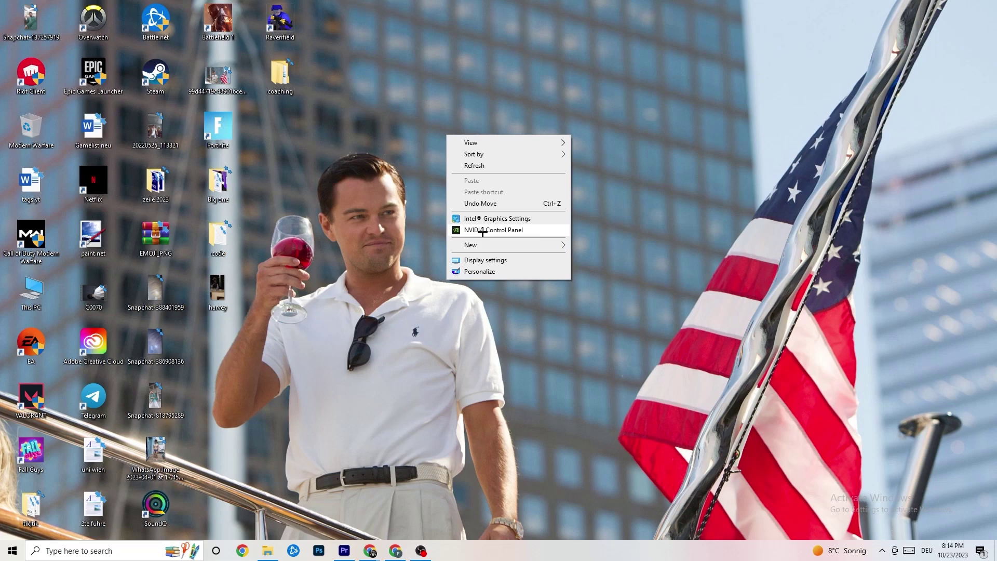
left_click(482, 230)
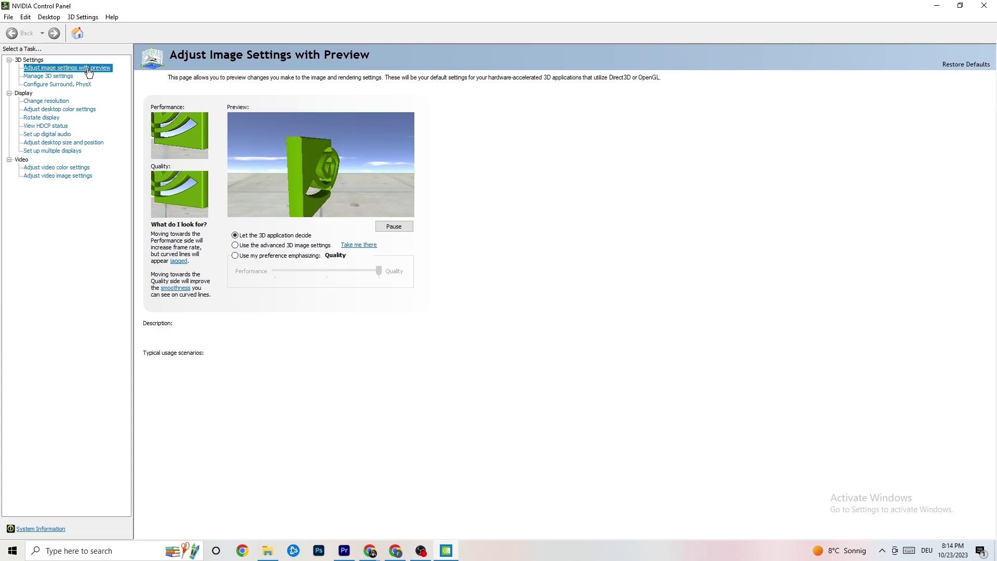
mouse_move(262, 241)
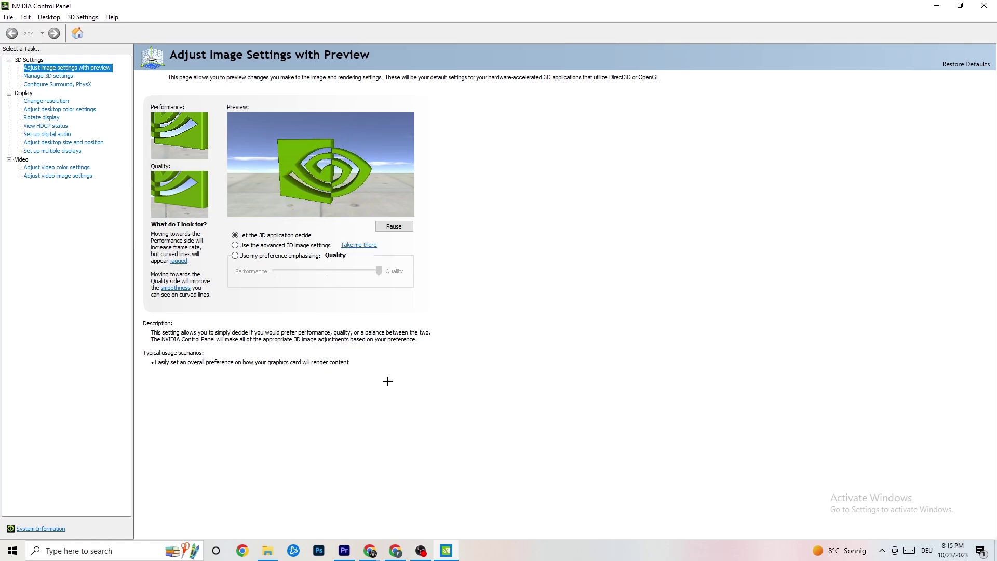
Step: Review the display resolution and refresh rate settings in the NVIDIA Control Panel and close it
left_click(43, 102)
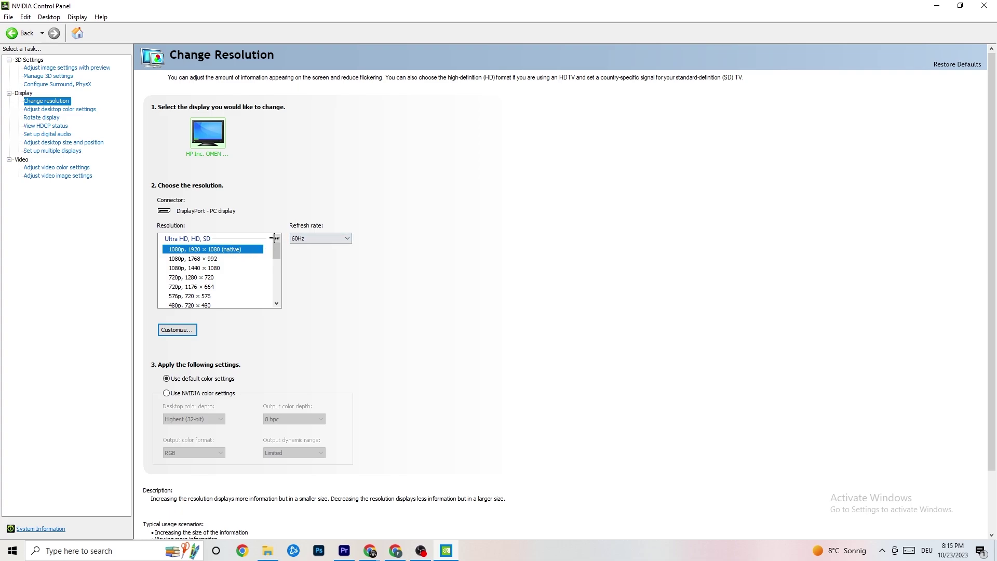
scroll(276, 250, "down", 1)
scroll(277, 251, "up", 1)
key("alt+F4")
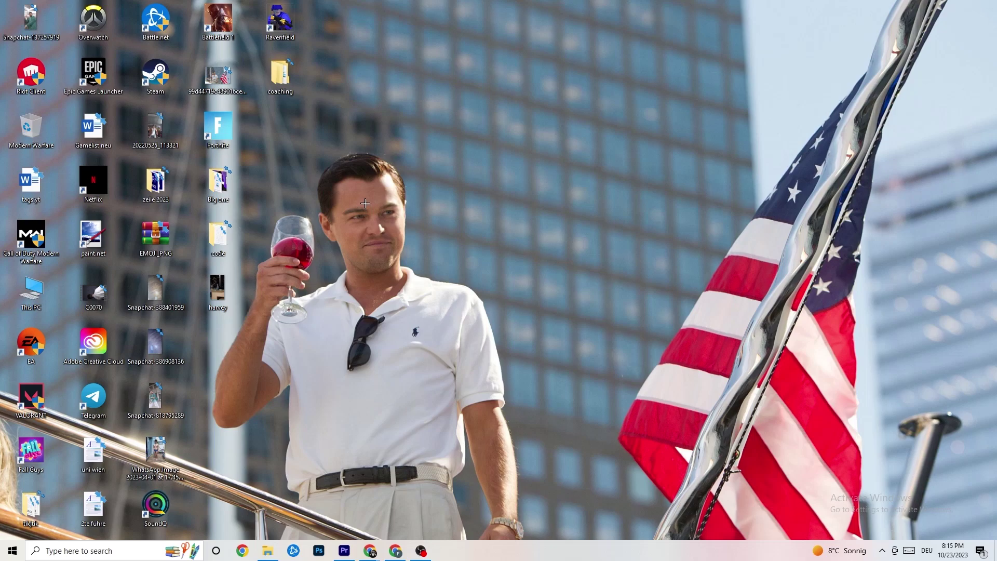
Step: Show the PC's power options for sleep, shut down and restart, and dismiss them without choosing one
left_click(12, 551)
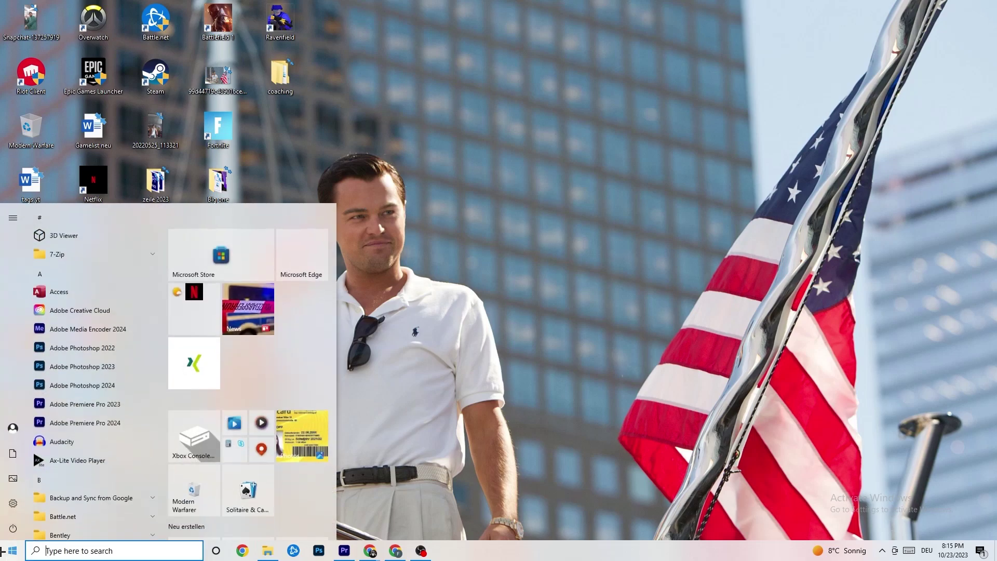
left_click(15, 527)
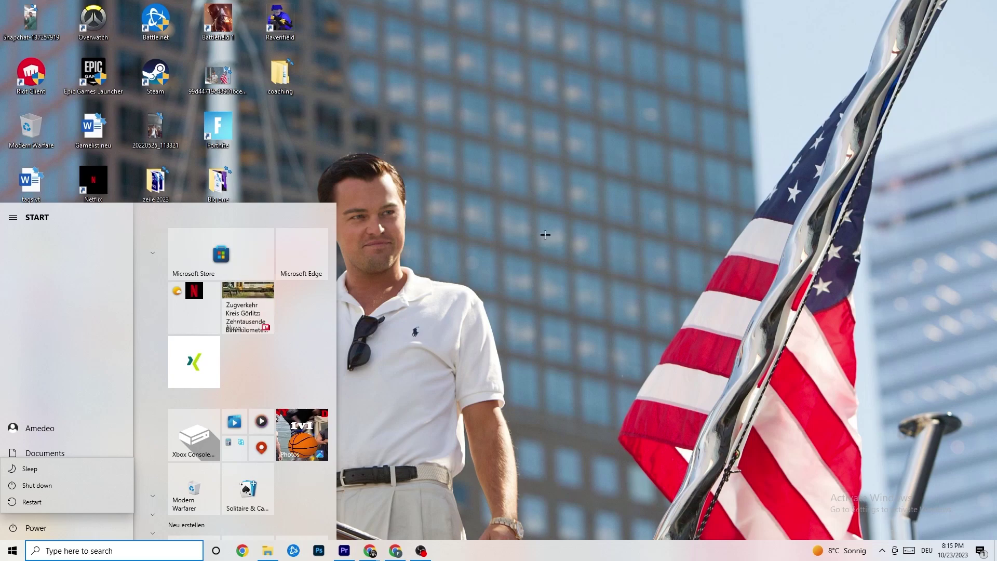
left_click(546, 235)
left_click(286, 187)
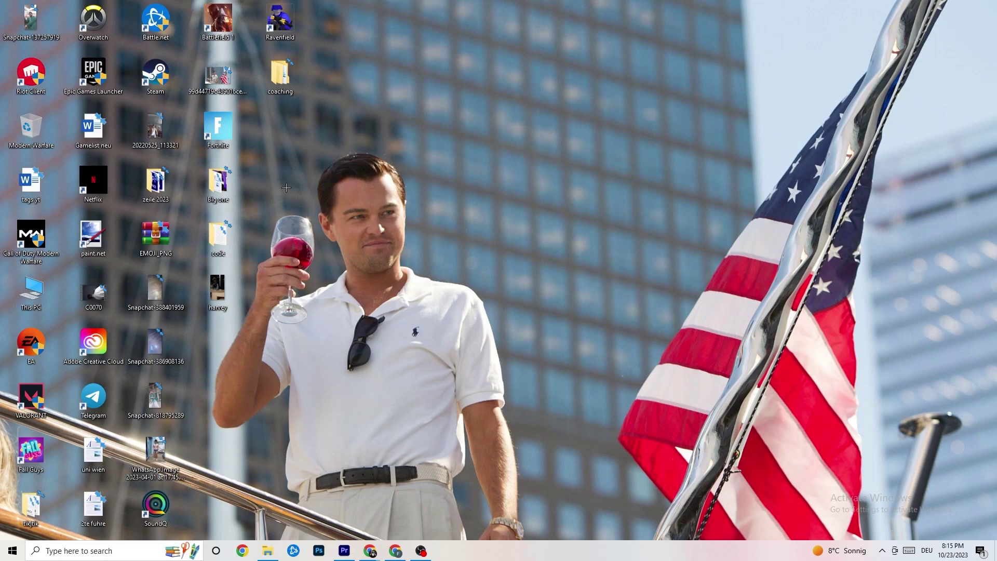